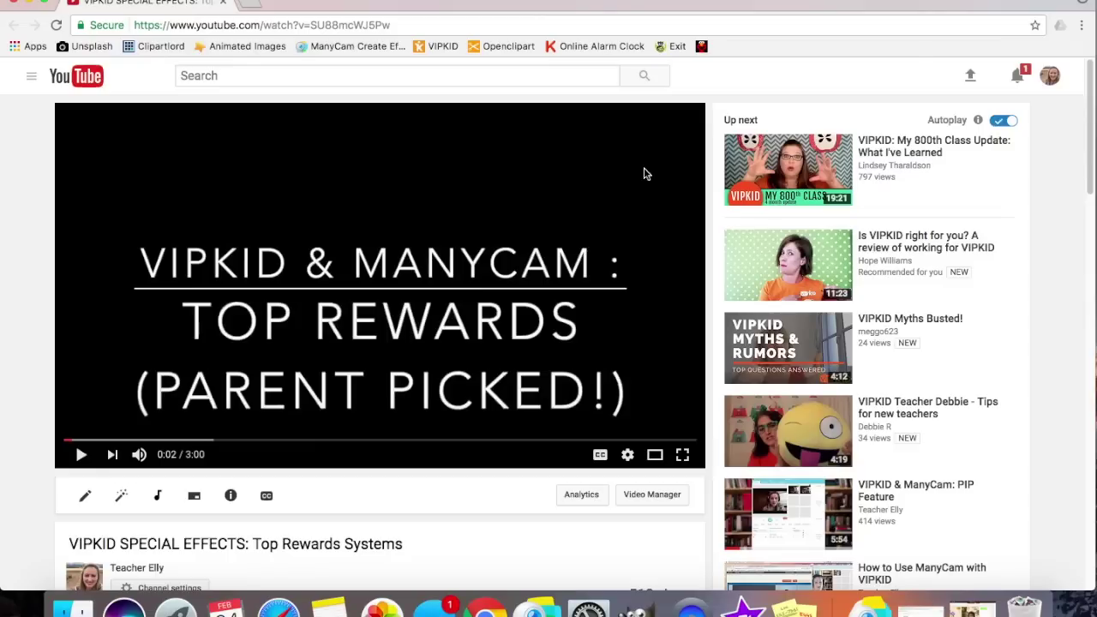
# - Open the drive.google.com link after 'My file library is here:' in a new tab and switch to it
pyautogui.scroll(-5, 714, 355)
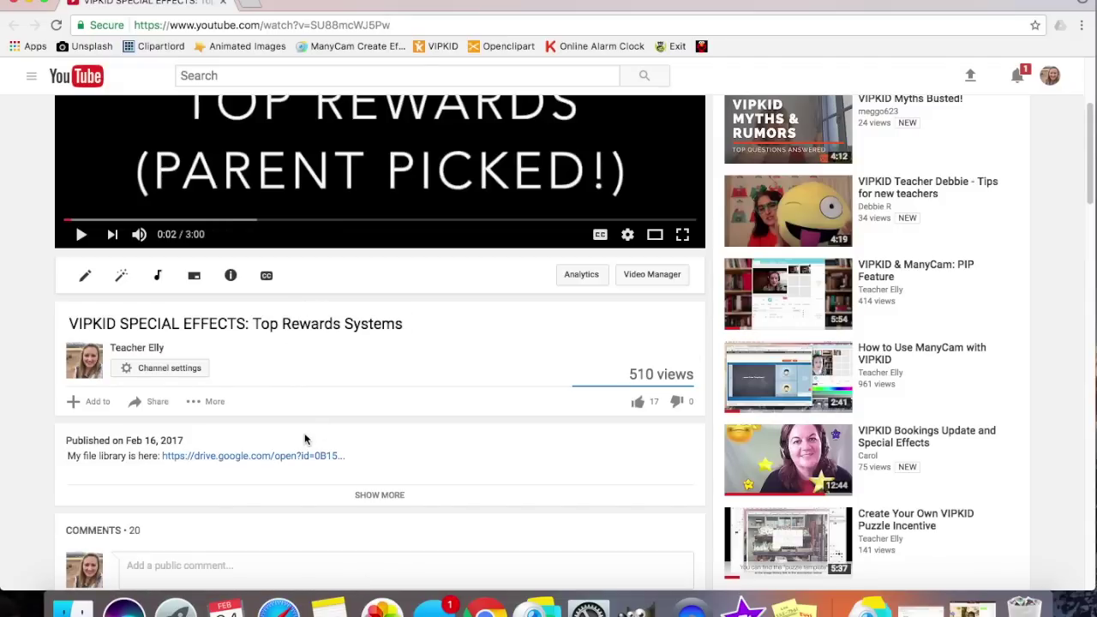
pyautogui.scroll(5, 316, 415)
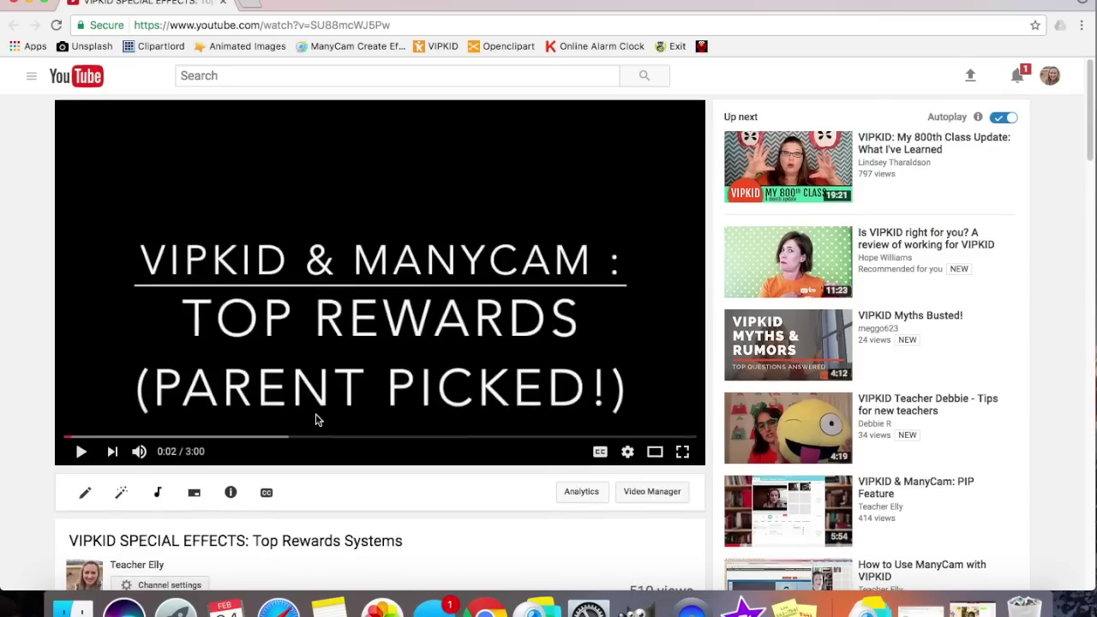
pyautogui.scroll(-5, 316, 415)
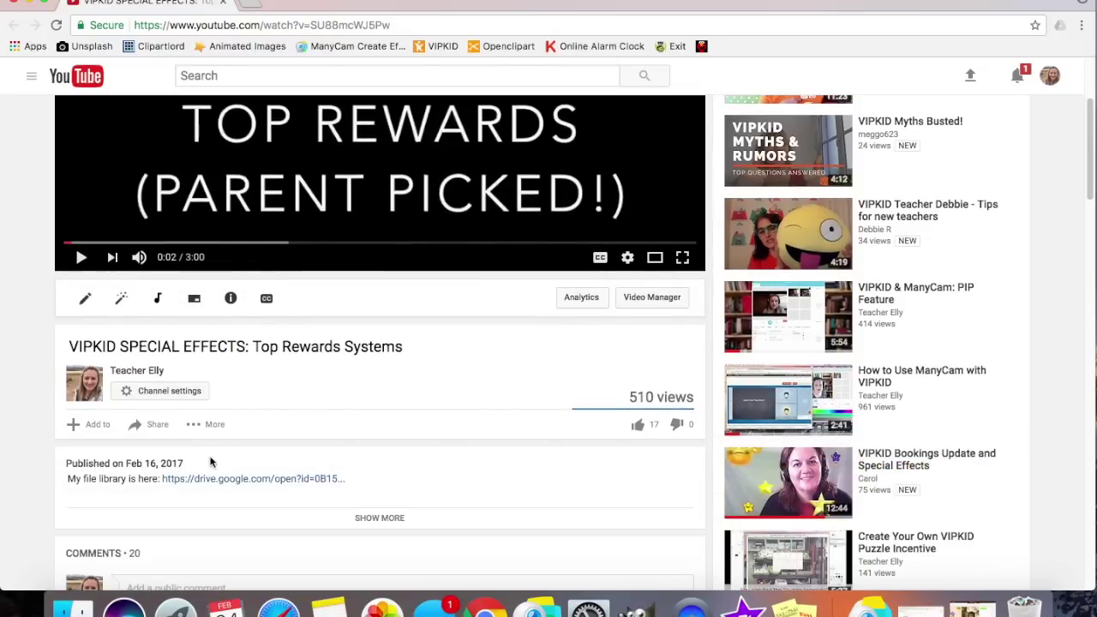
pyautogui.keyDown('super'); pyautogui.click(228, 477); pyautogui.keyUp('super')
pyautogui.scroll(1, 257, 497)
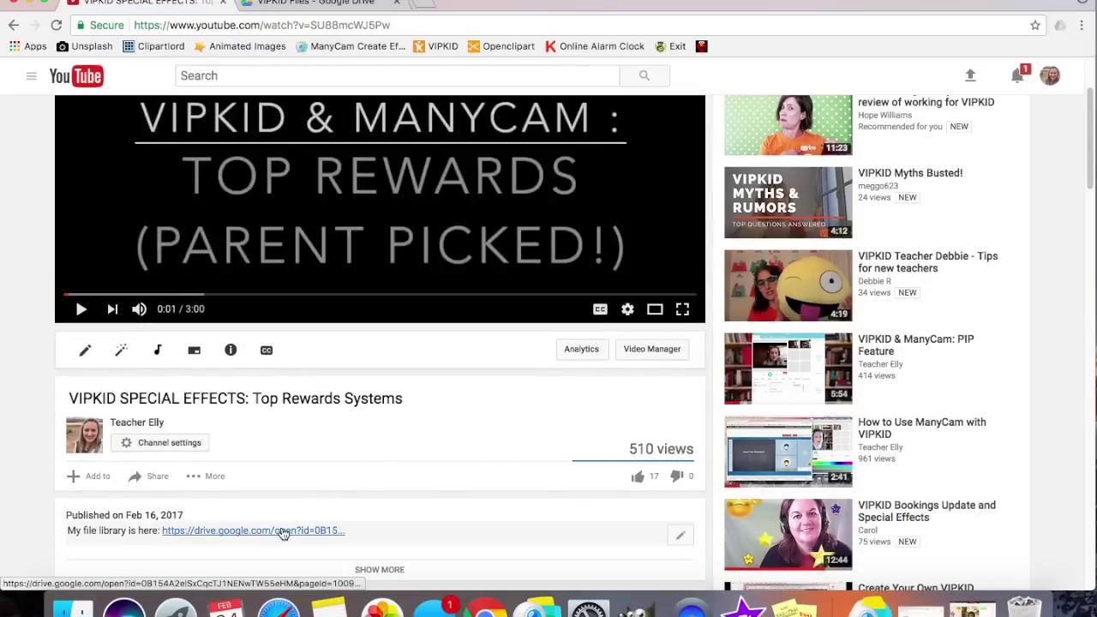
pyautogui.click(358, 12)
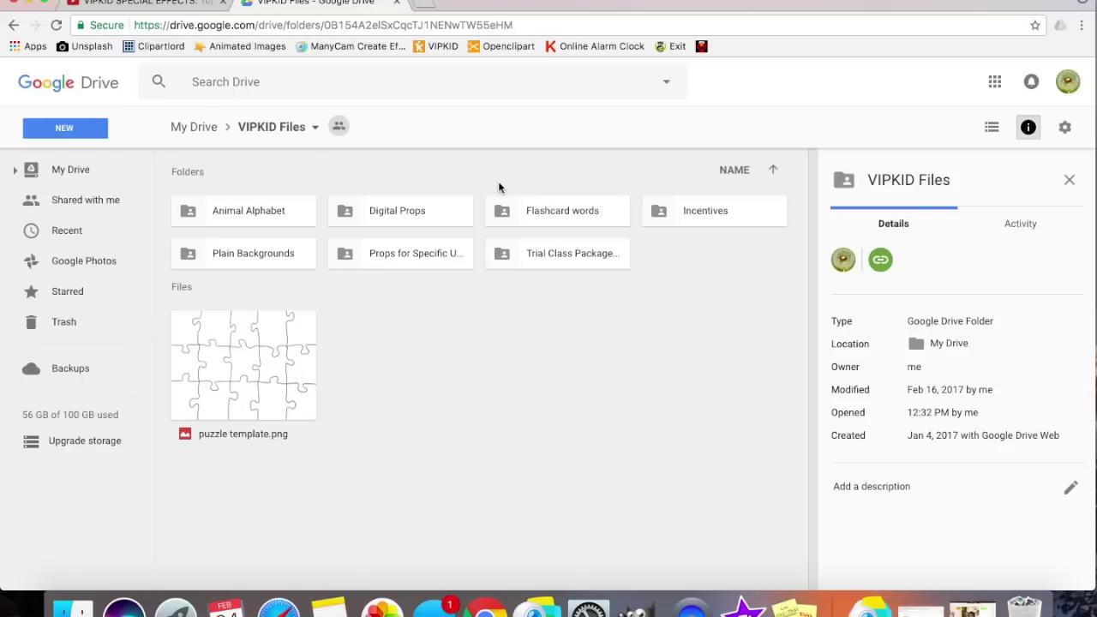
# - Download the Ice Cream folder from VIPKID Files > Incentives as a zip of 8 files
pyautogui.doubleClick(690, 210)
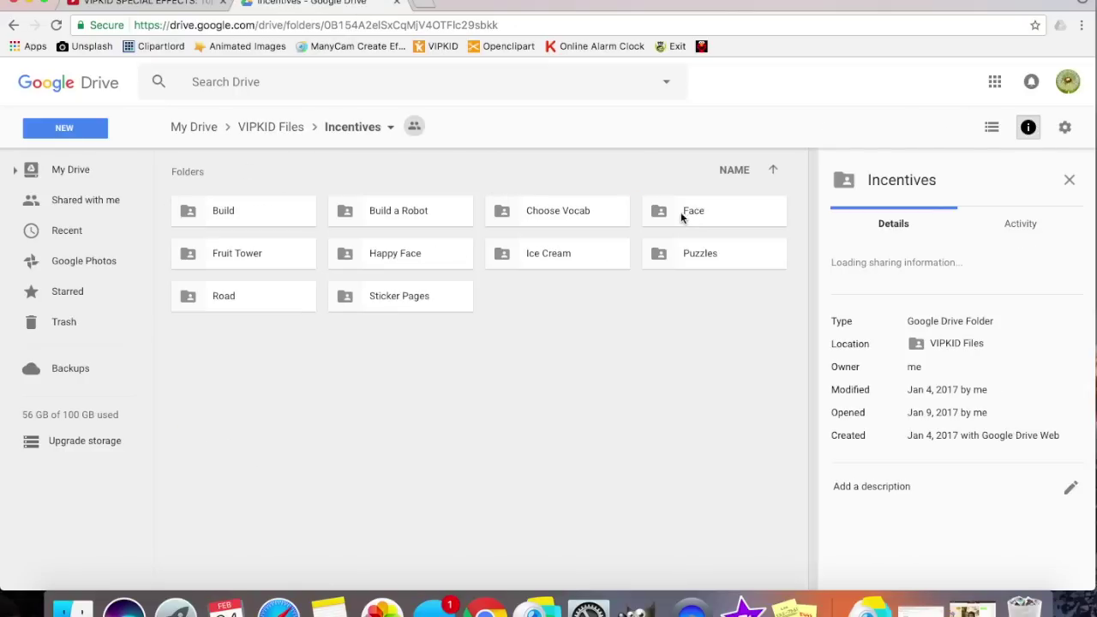
pyautogui.doubleClick(553, 263)
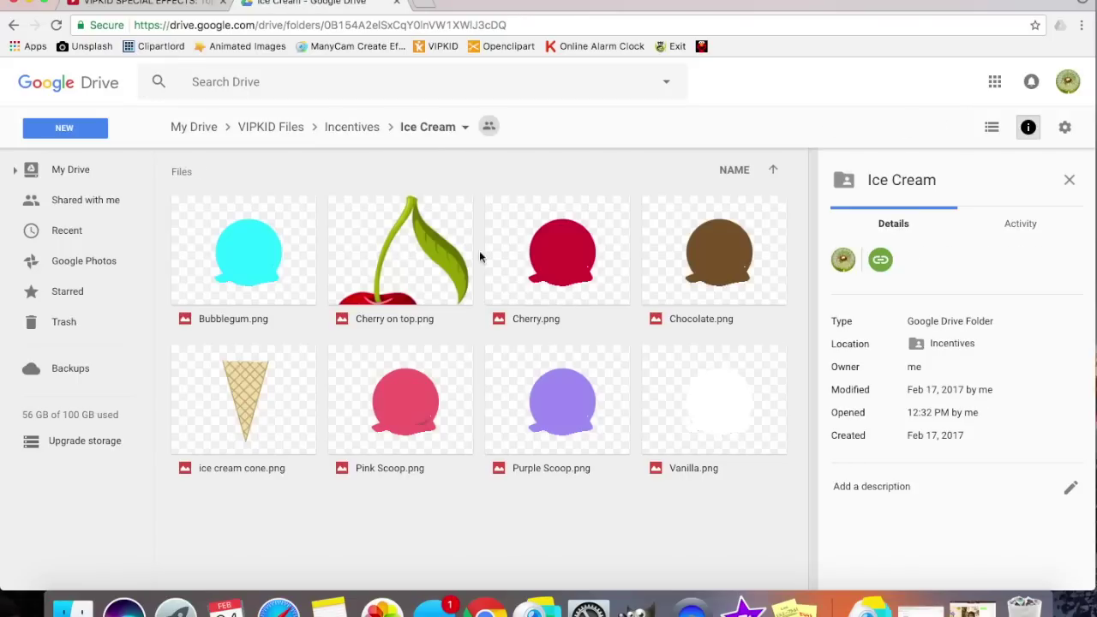
pyautogui.rightClick(273, 237)
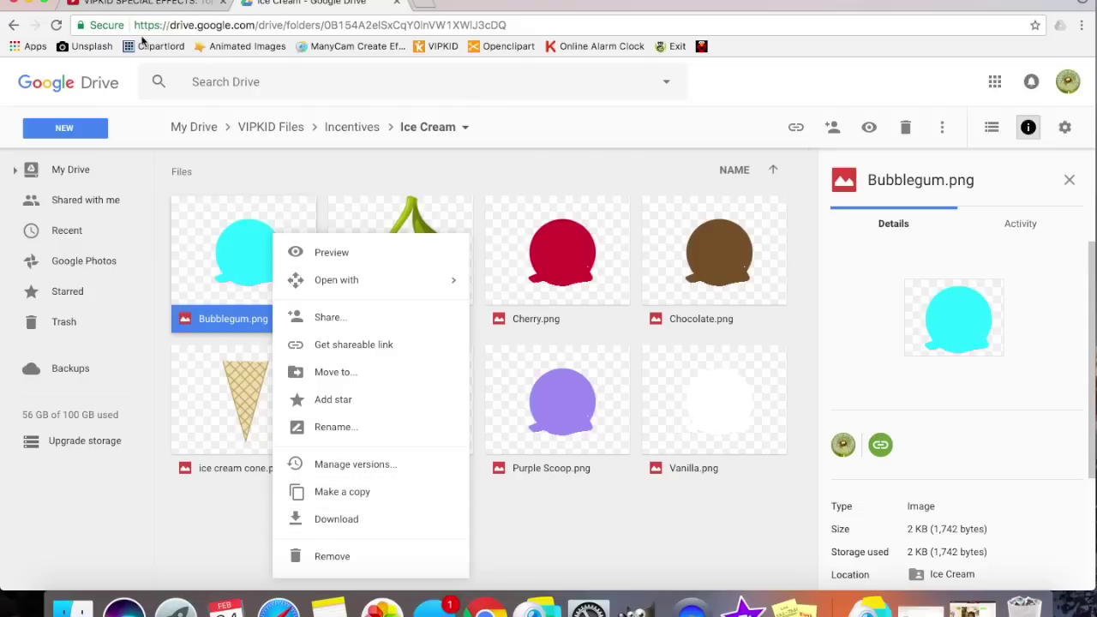
pyautogui.click(13, 25)
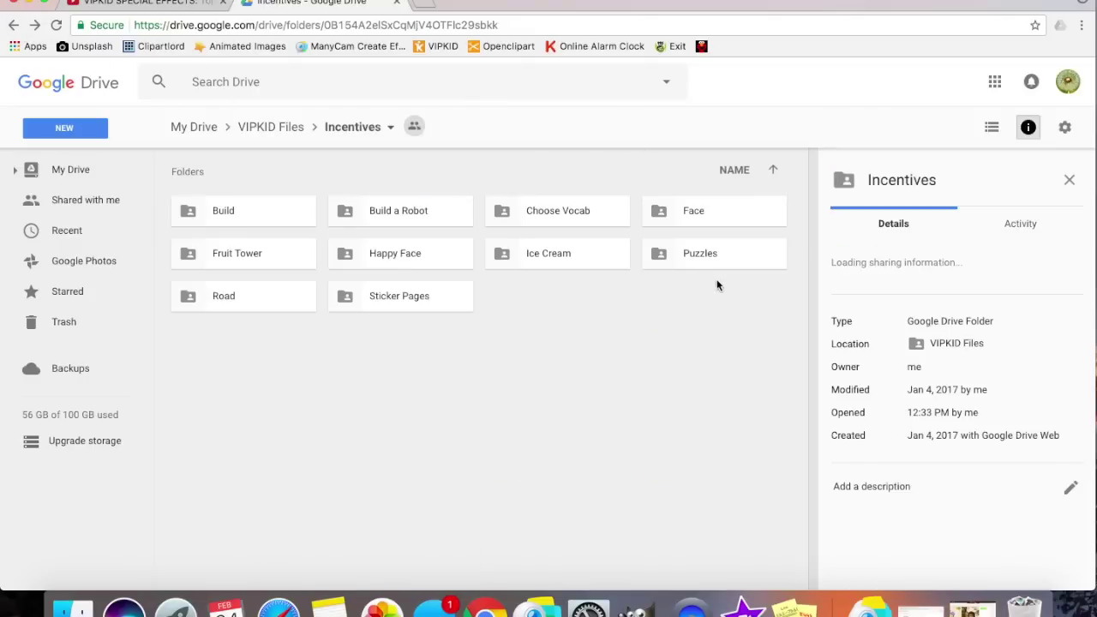
pyautogui.rightClick(576, 258)
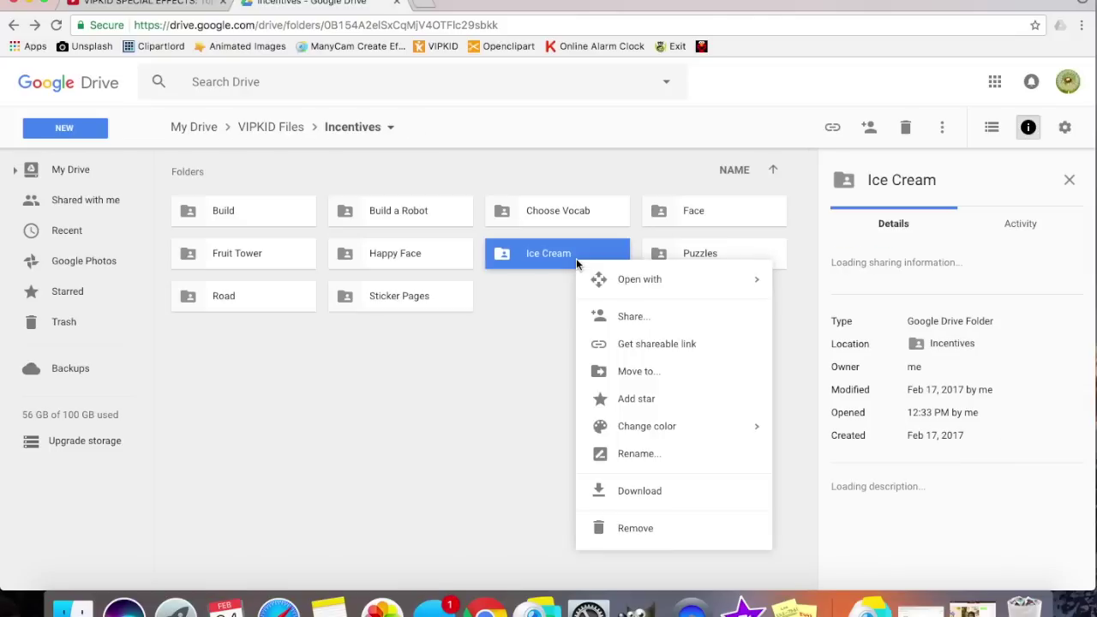
pyautogui.click(620, 494)
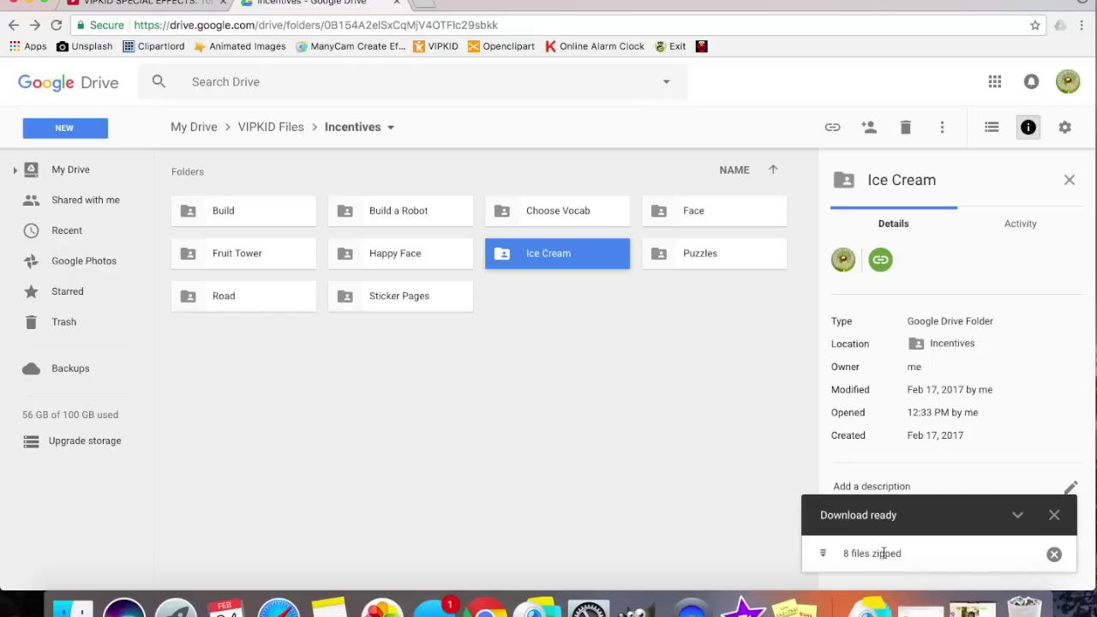
# - Extract the downloaded Ice Cream zip and check its eight PNG images in Finder
pyautogui.click(871, 611)
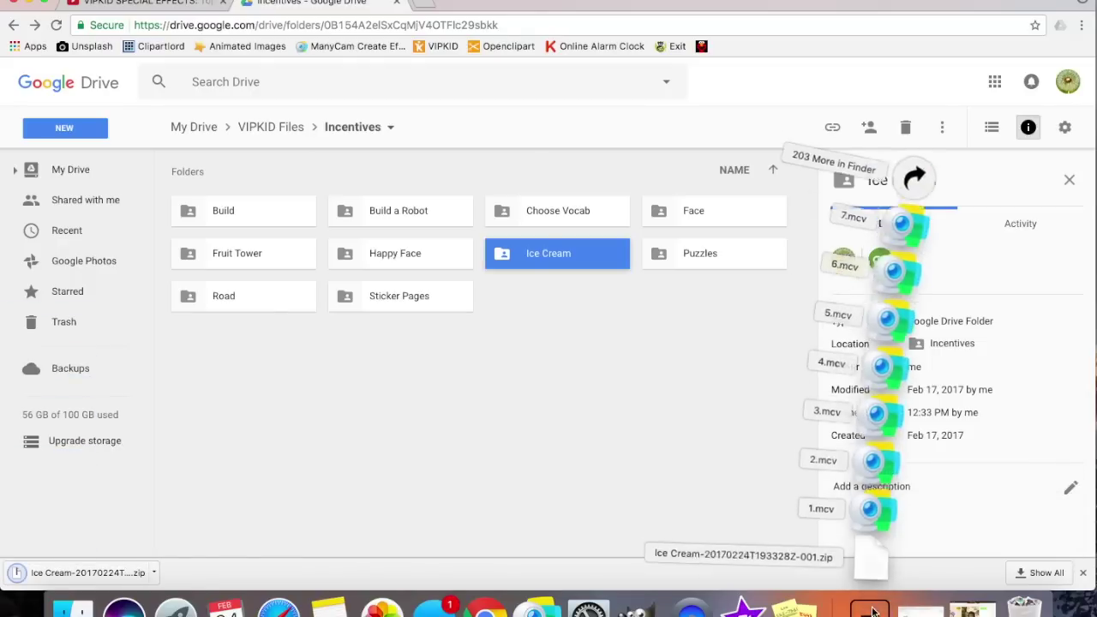
pyautogui.click(869, 556)
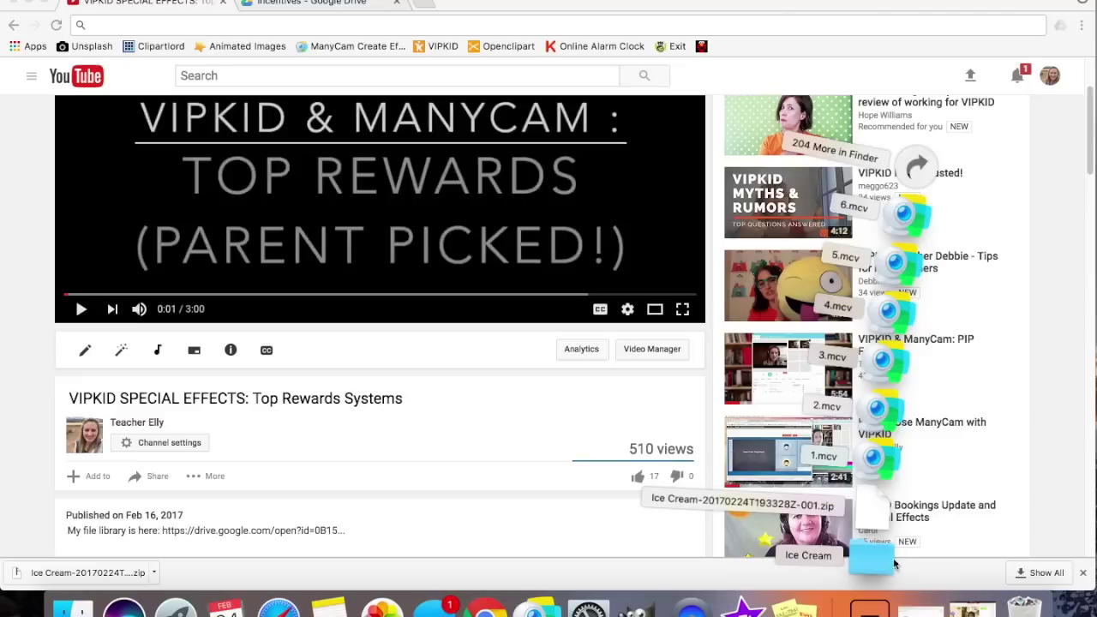
pyautogui.click(866, 558)
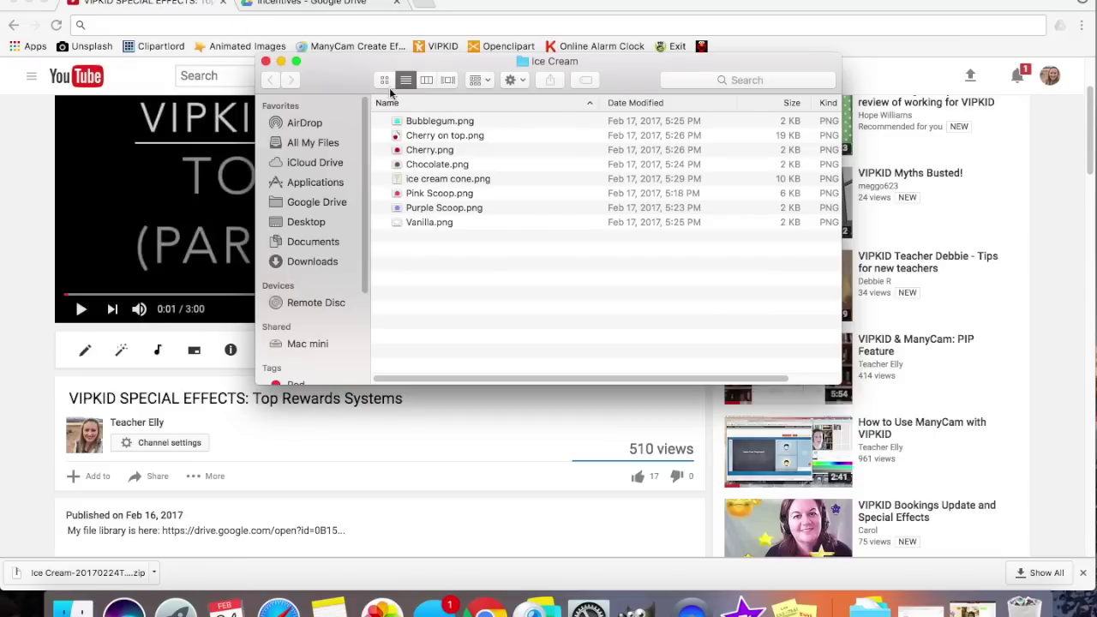
pyautogui.click(353, 27)
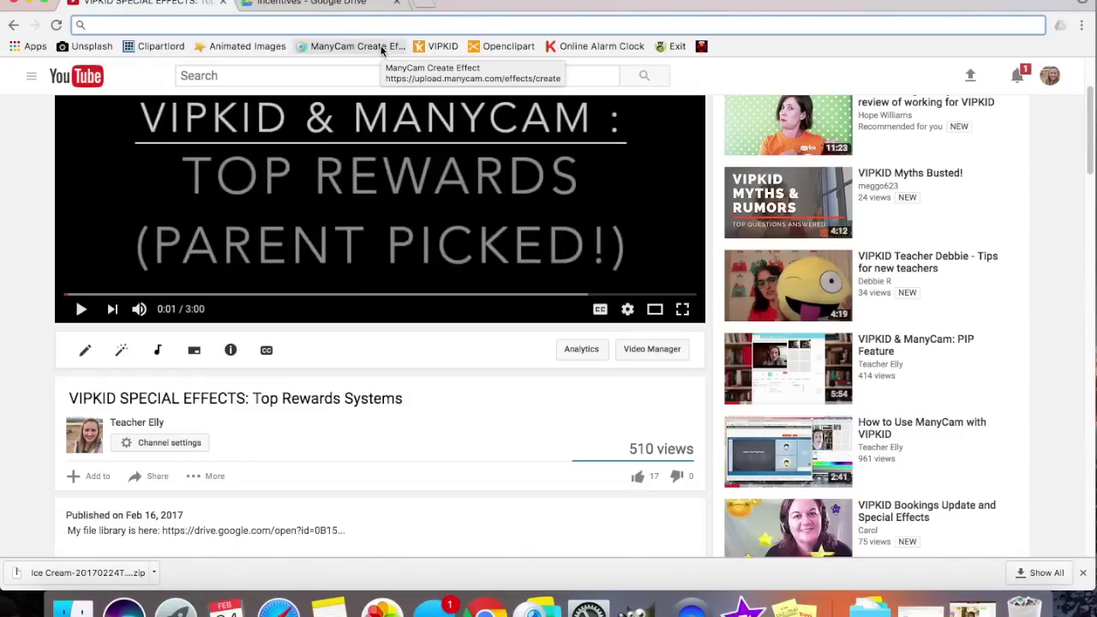
# - Load manycam.com and go through Effects in the footer to the Create Effect upload page
pyautogui.write('m')
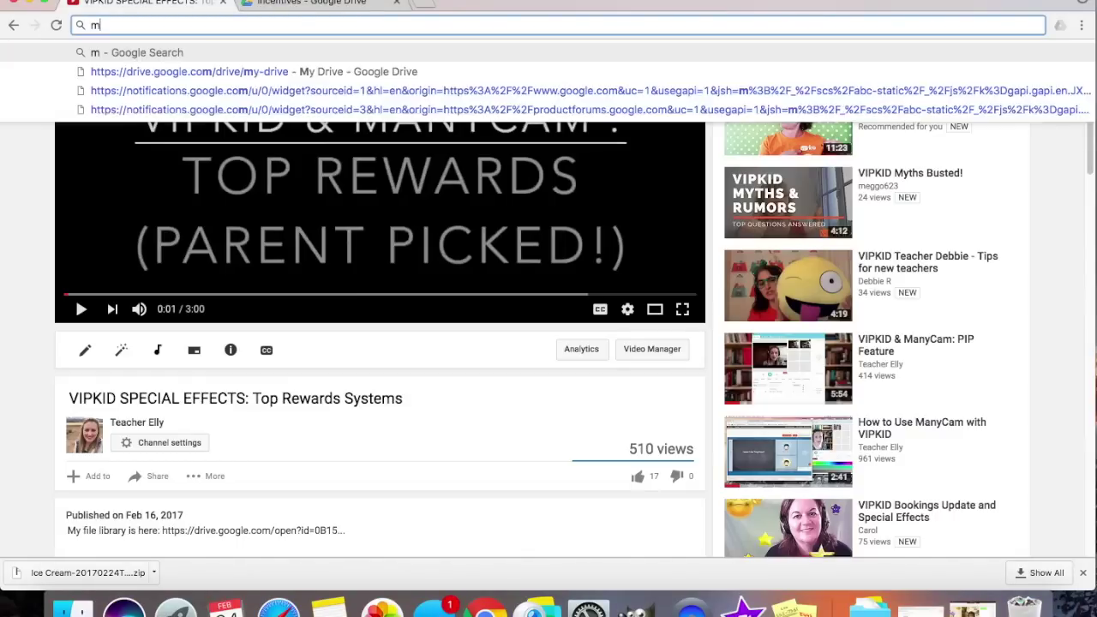
pyautogui.write('anycam.co')
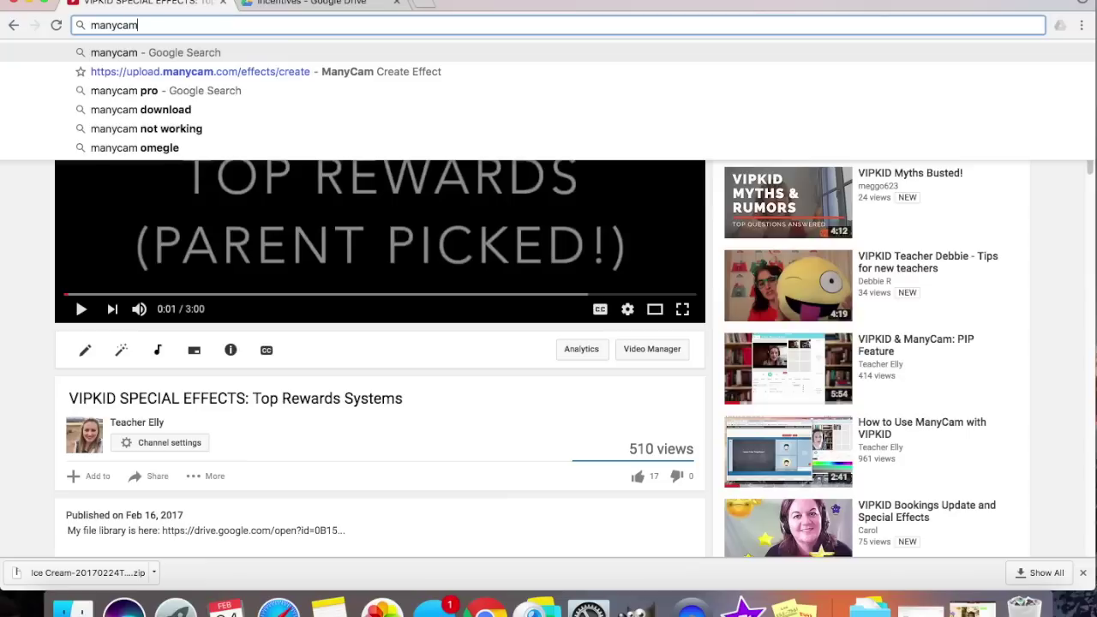
pyautogui.press('Return')
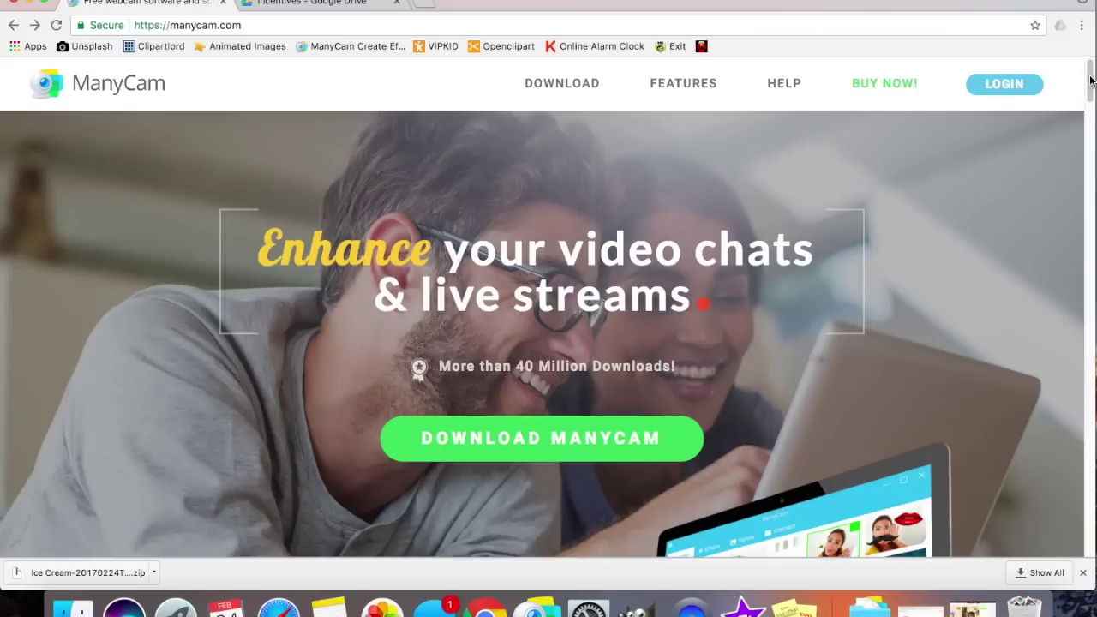
pyautogui.moveTo(1091, 79); pyautogui.dragTo(1078, 550)
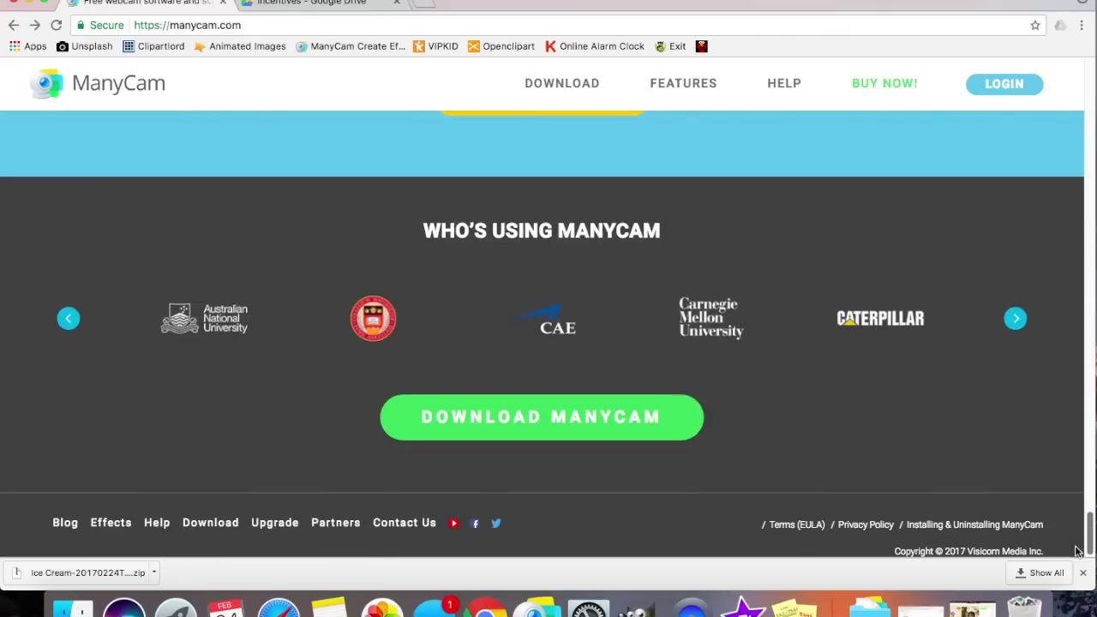
pyautogui.click(114, 525)
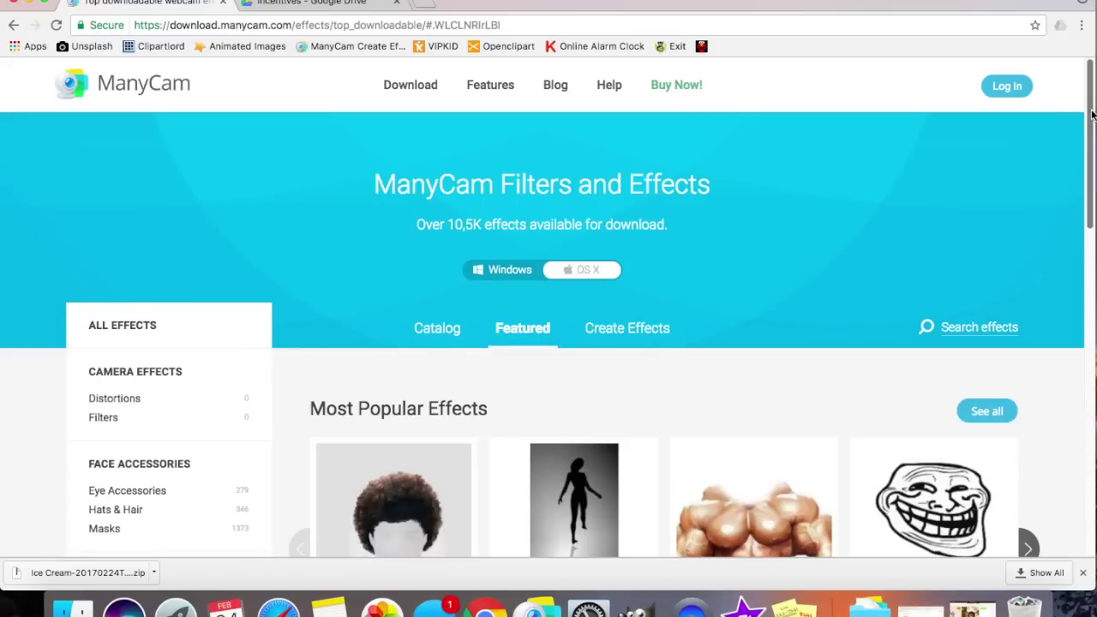
pyautogui.moveTo(1091, 124)
pyautogui.mouseDown()
pyautogui.moveTo(1091, 206)
pyautogui.moveTo(1091, 121)
pyautogui.mouseUp()
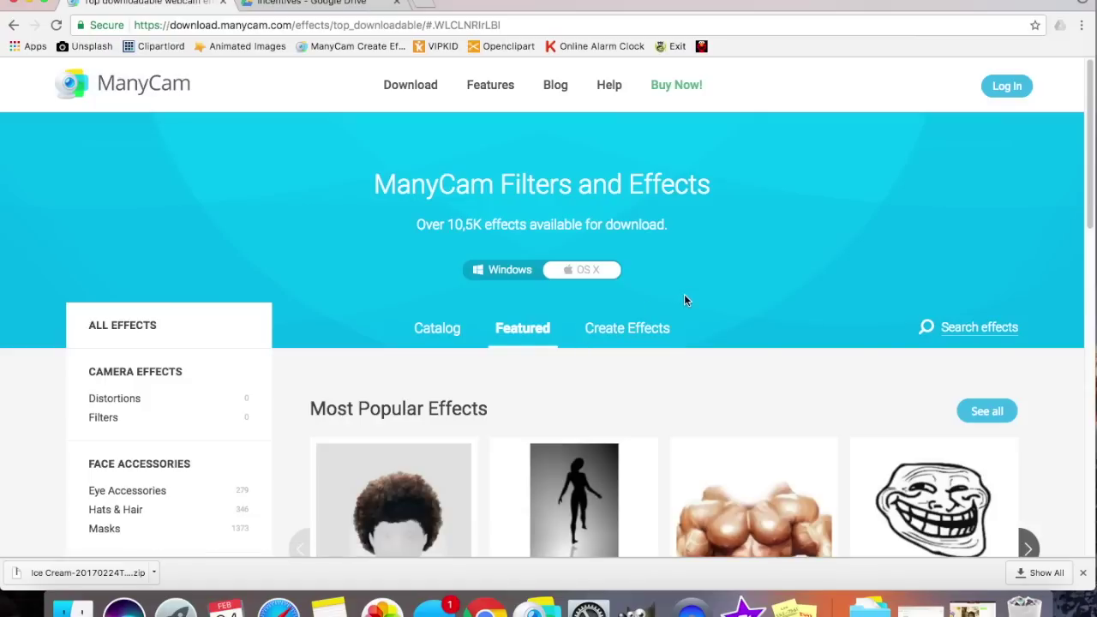
pyautogui.click(616, 334)
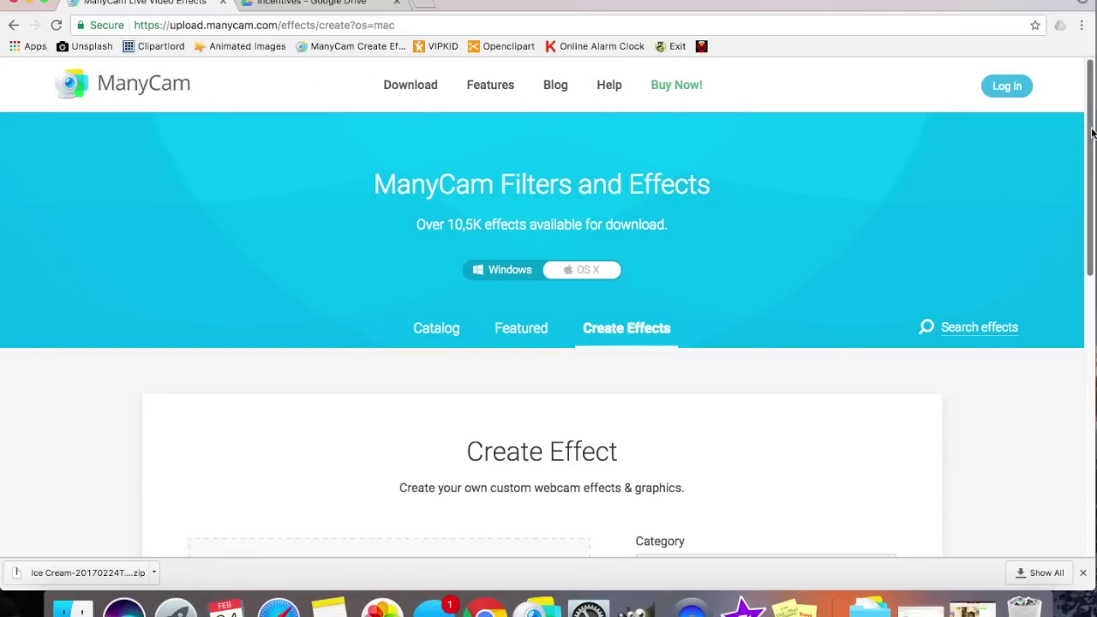
pyautogui.moveTo(1093, 128); pyautogui.dragTo(1080, 291)
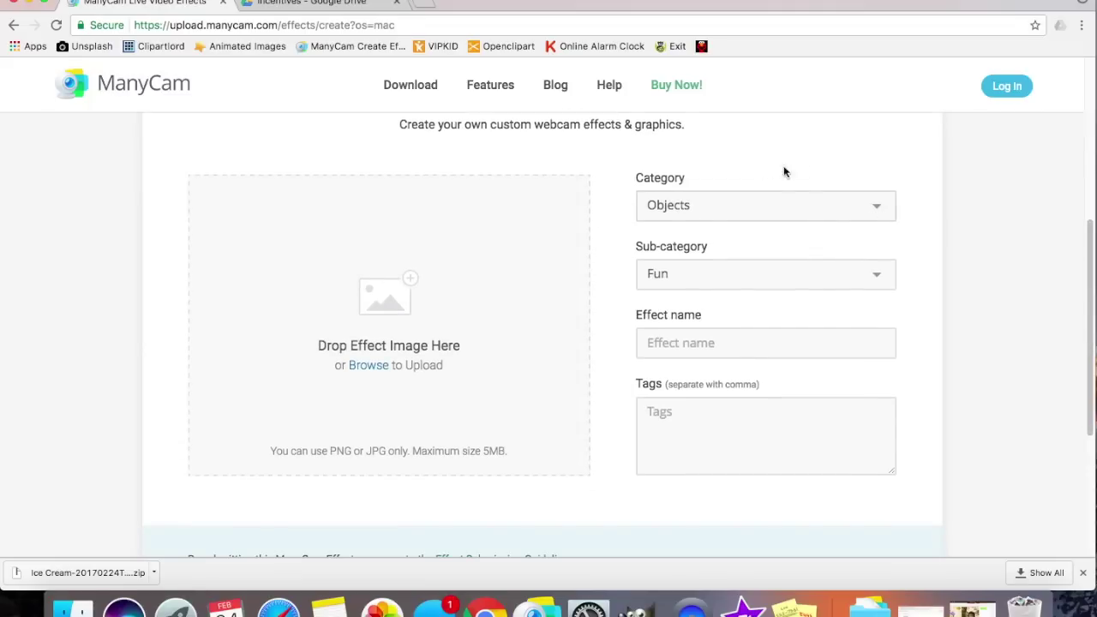
# - Set the effect category to Objects and the sub-category to Fun
pyautogui.click(880, 214)
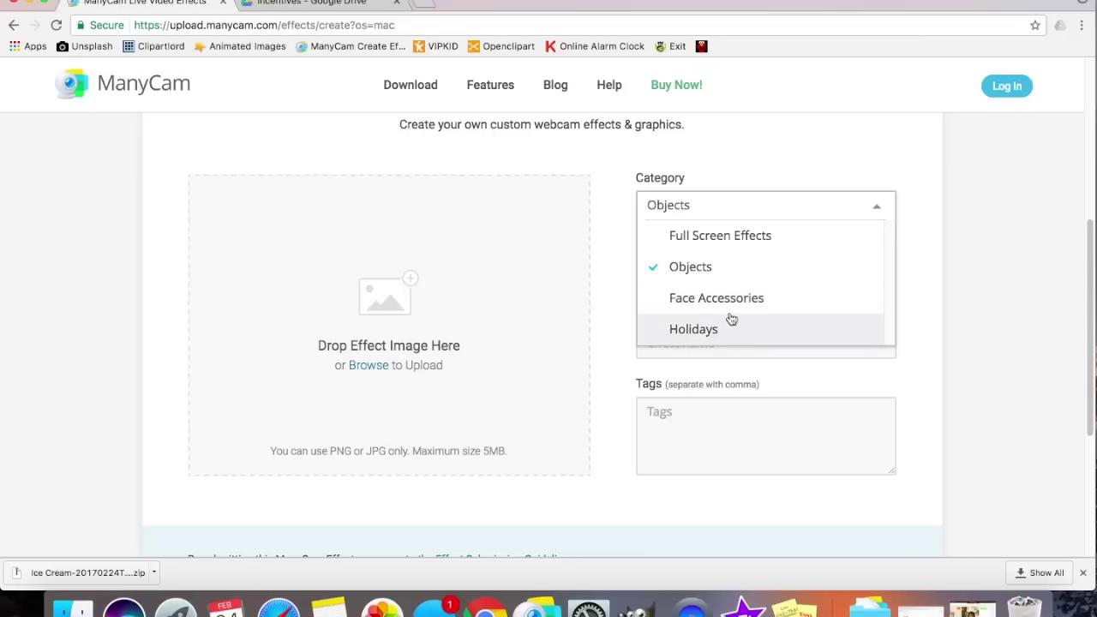
pyautogui.click(725, 269)
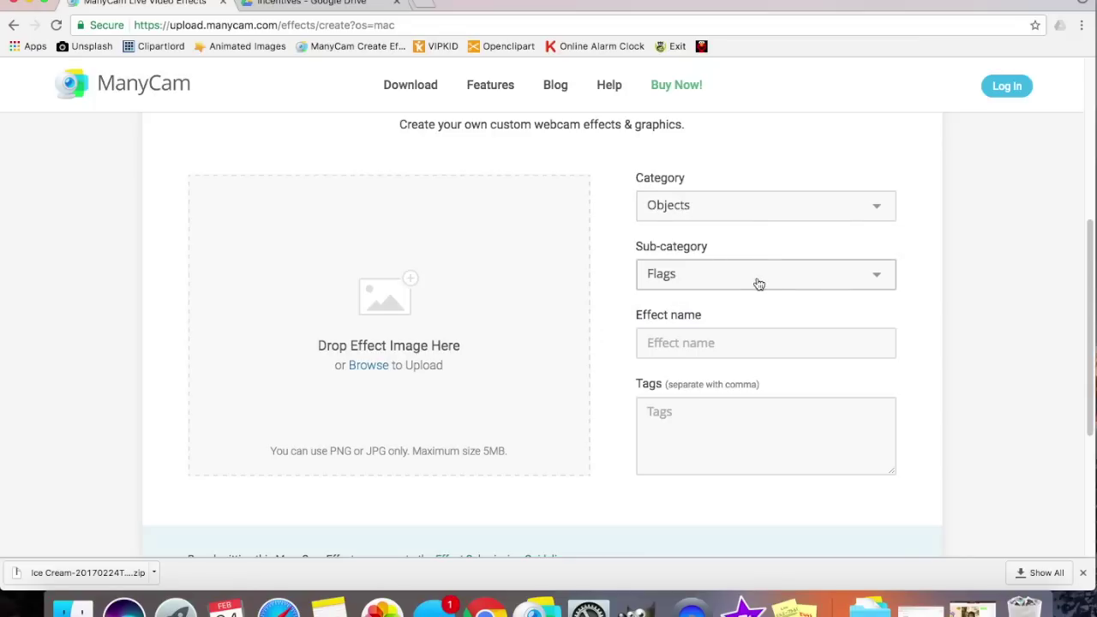
pyautogui.click(842, 274)
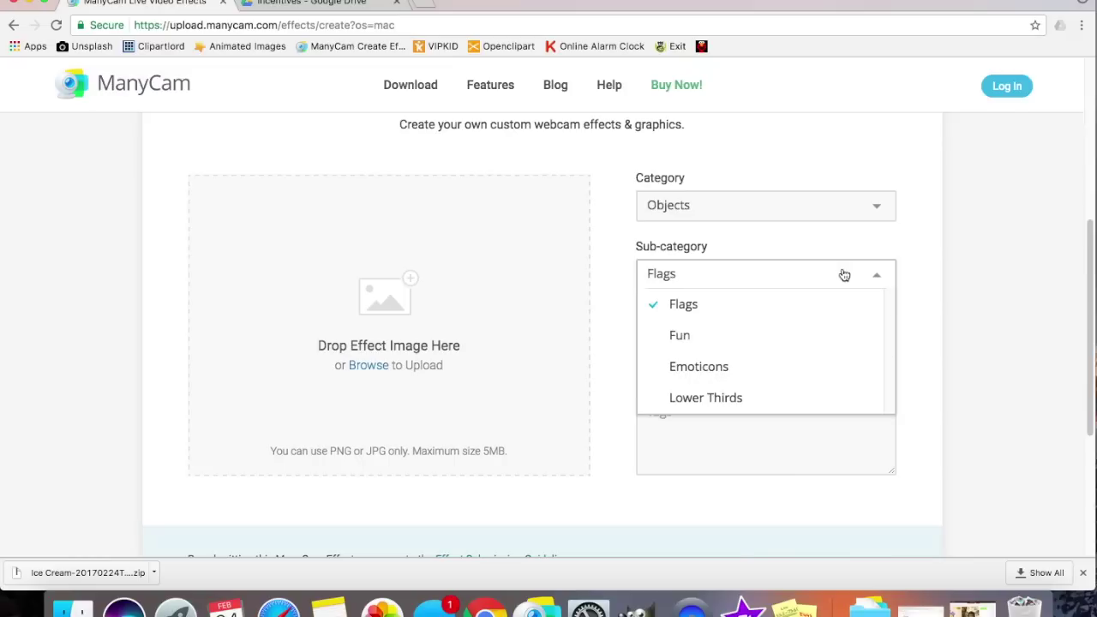
pyautogui.click(682, 337)
# - Name the effect 'Ice Cream Cone'
pyautogui.click(689, 343)
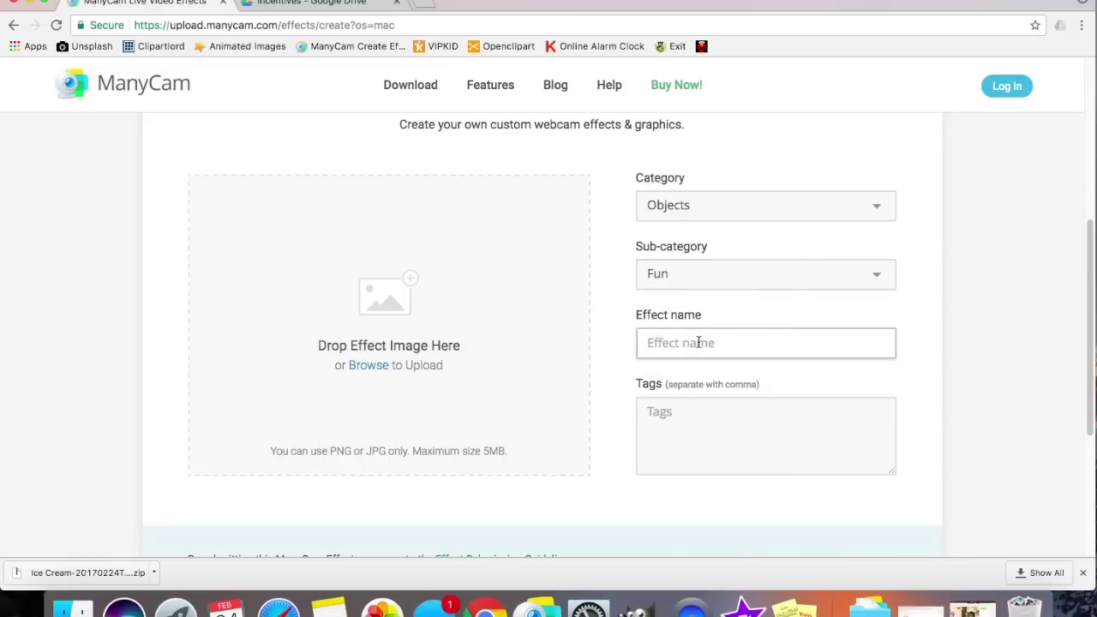
pyautogui.write('Ice ')
pyautogui.write('Cream ')
pyautogui.write('Con')
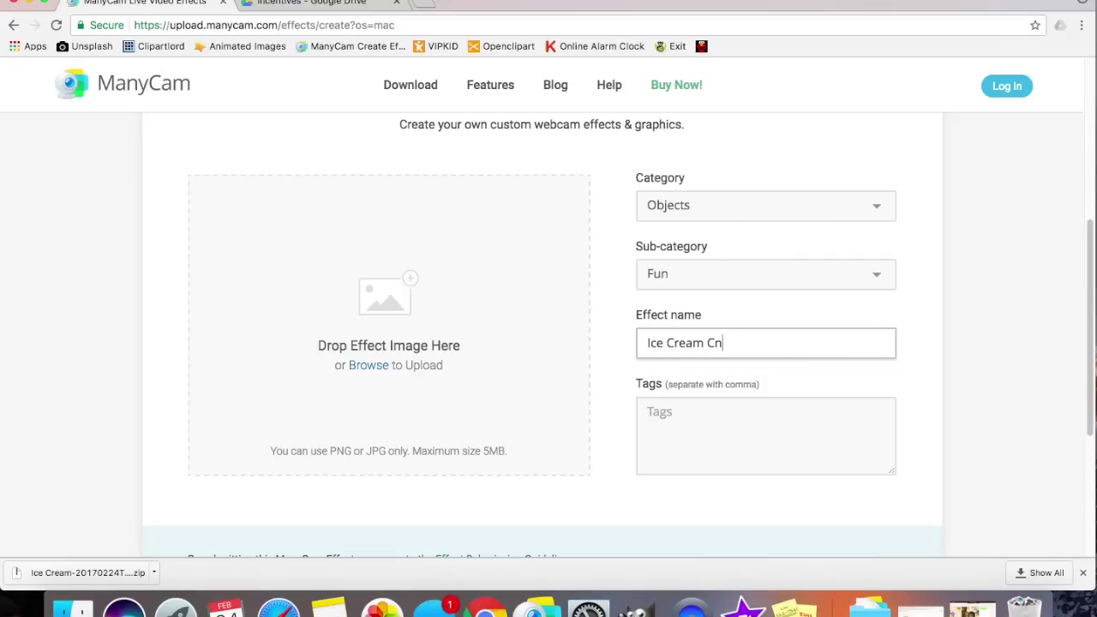
pyautogui.press('BackSpace')
pyautogui.write('one')
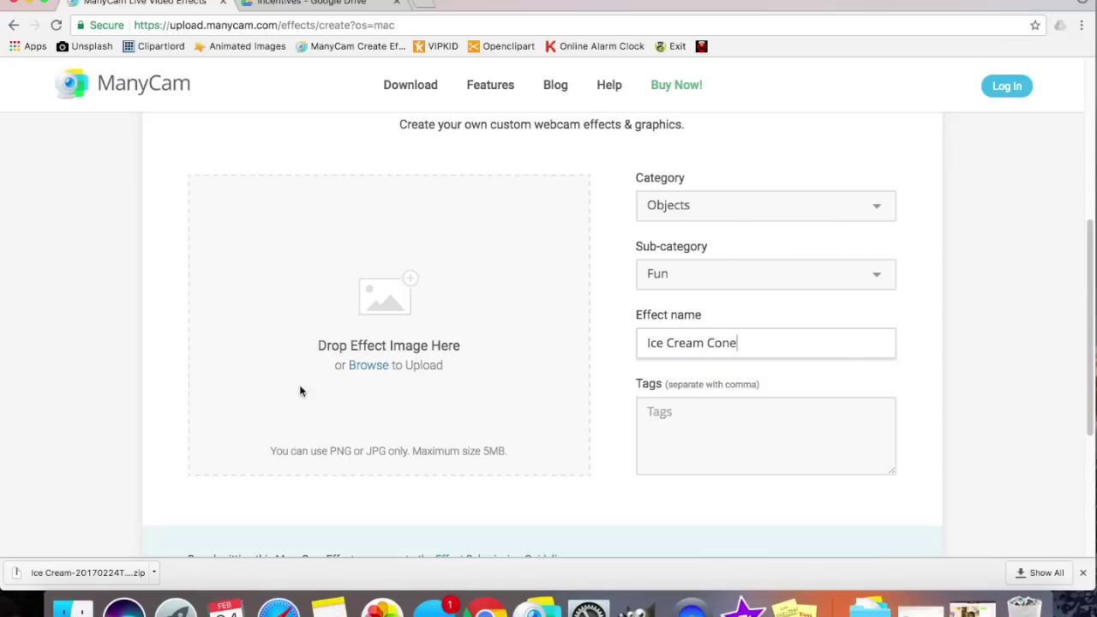
pyautogui.click(390, 369)
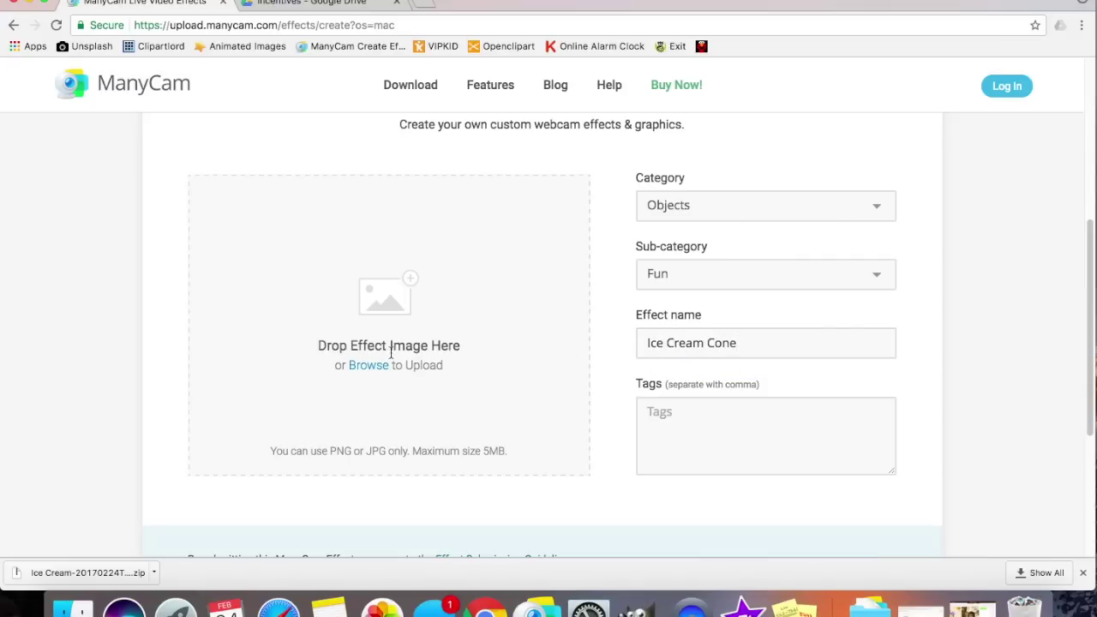
# - Upload ice cream cone.png from Downloads > Ice Cream as the effect image
pyautogui.click(369, 365)
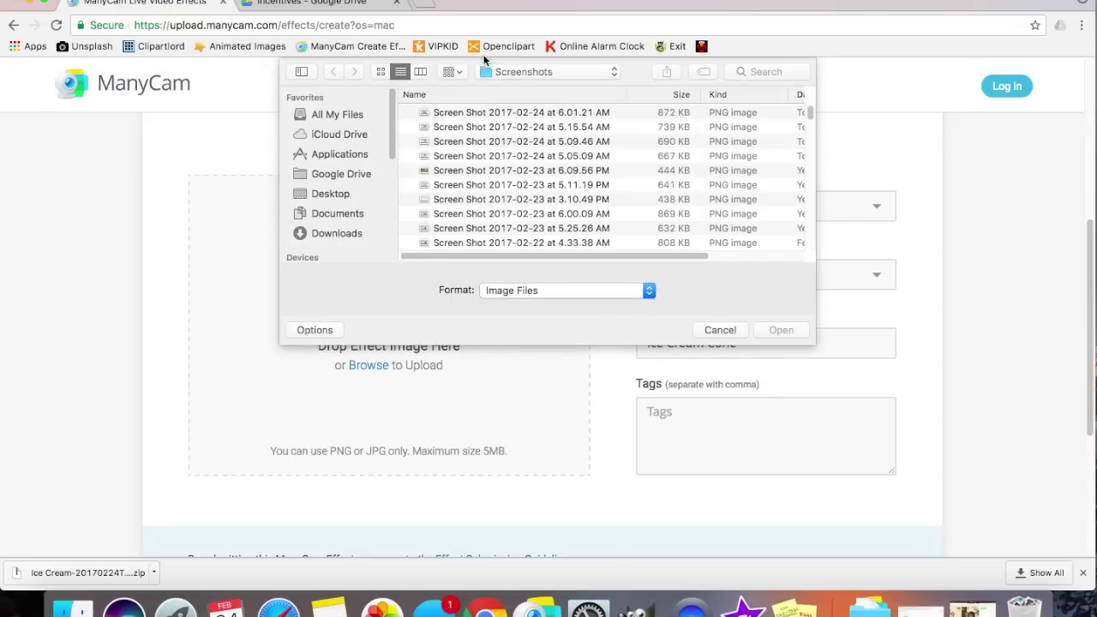
pyautogui.click(539, 73)
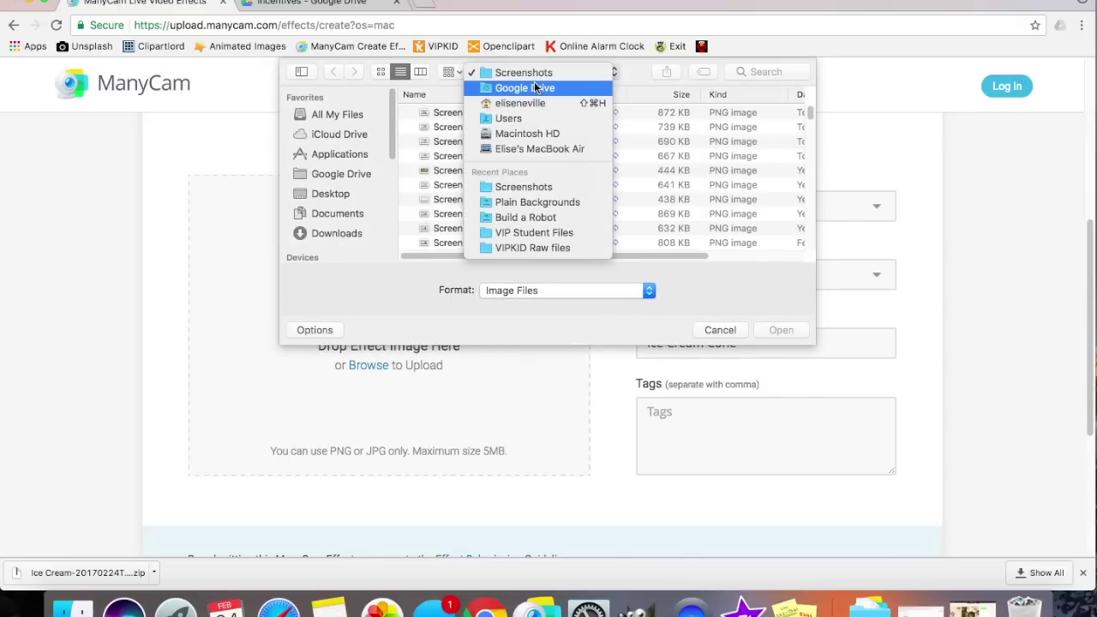
pyautogui.click(536, 73)
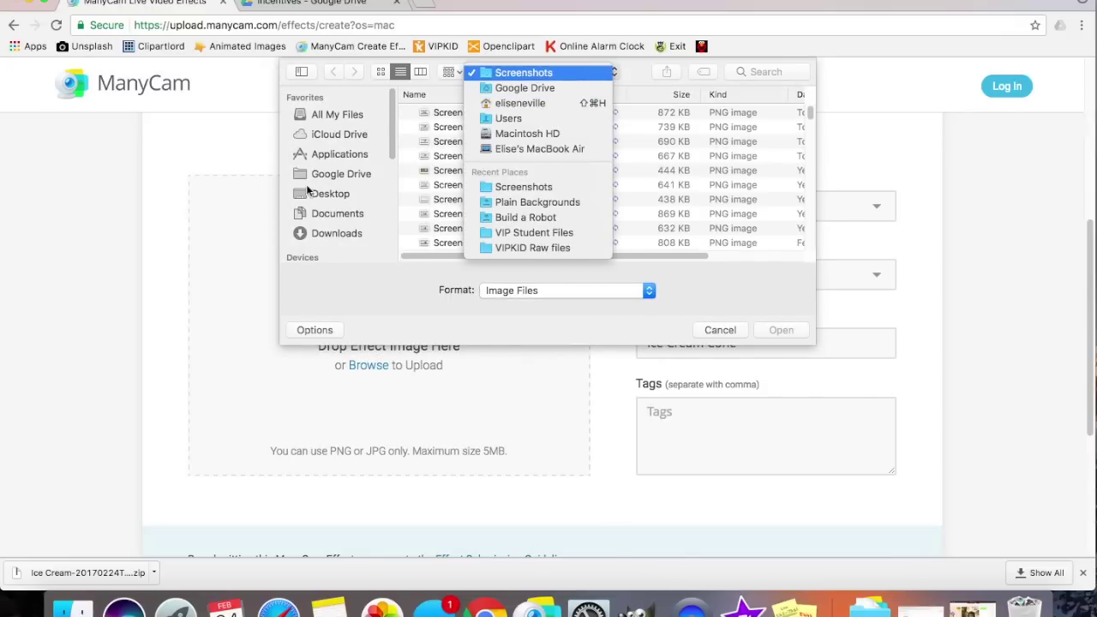
pyautogui.click(332, 233)
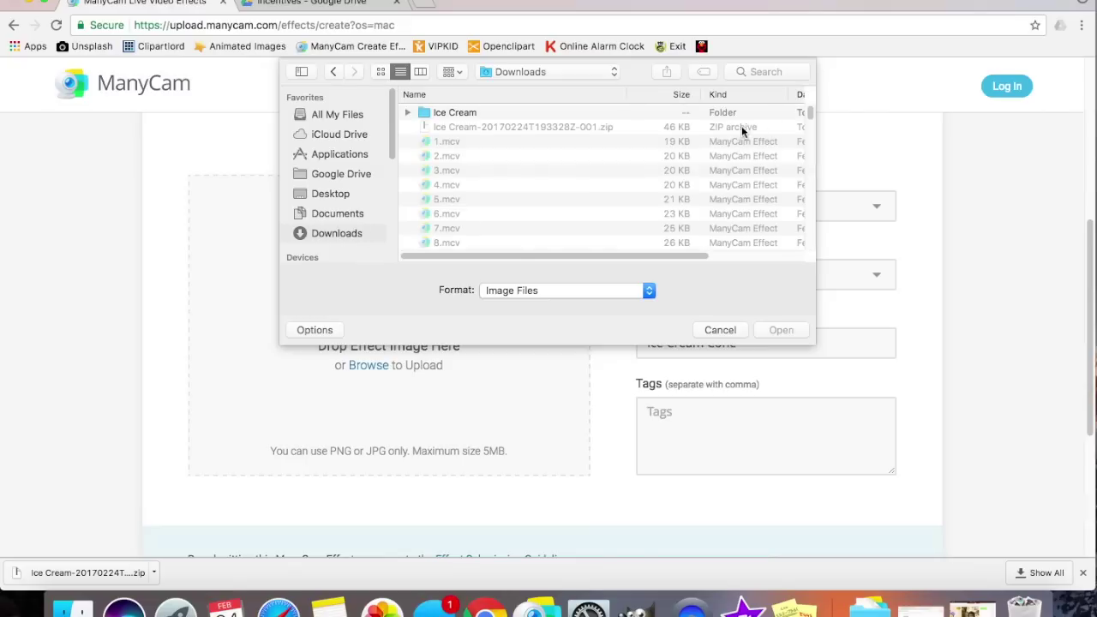
pyautogui.click(408, 112)
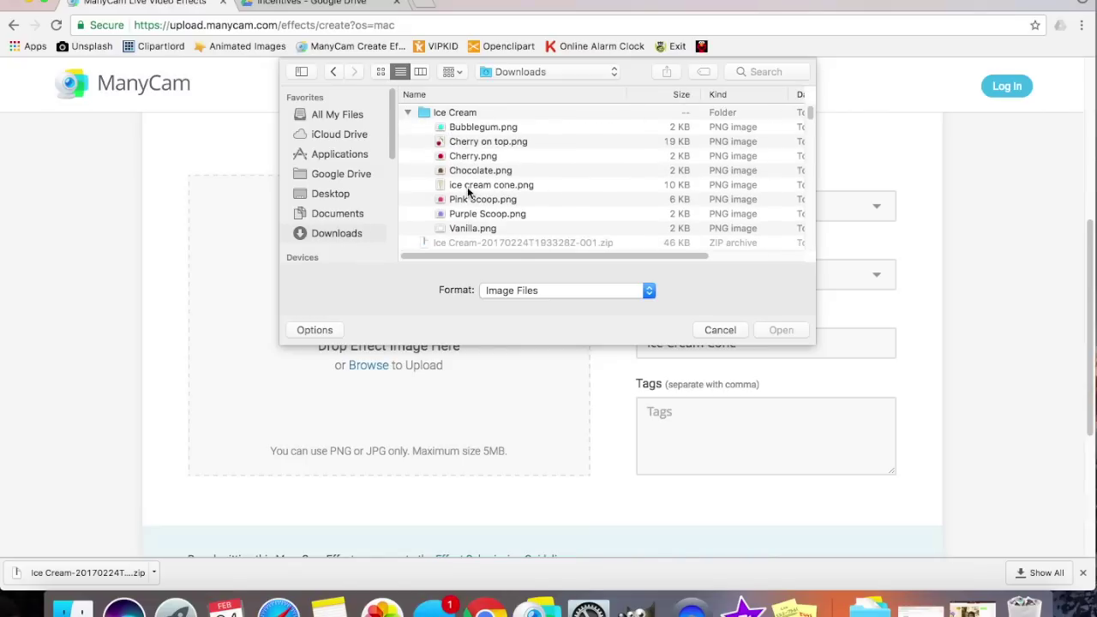
pyautogui.click(470, 190)
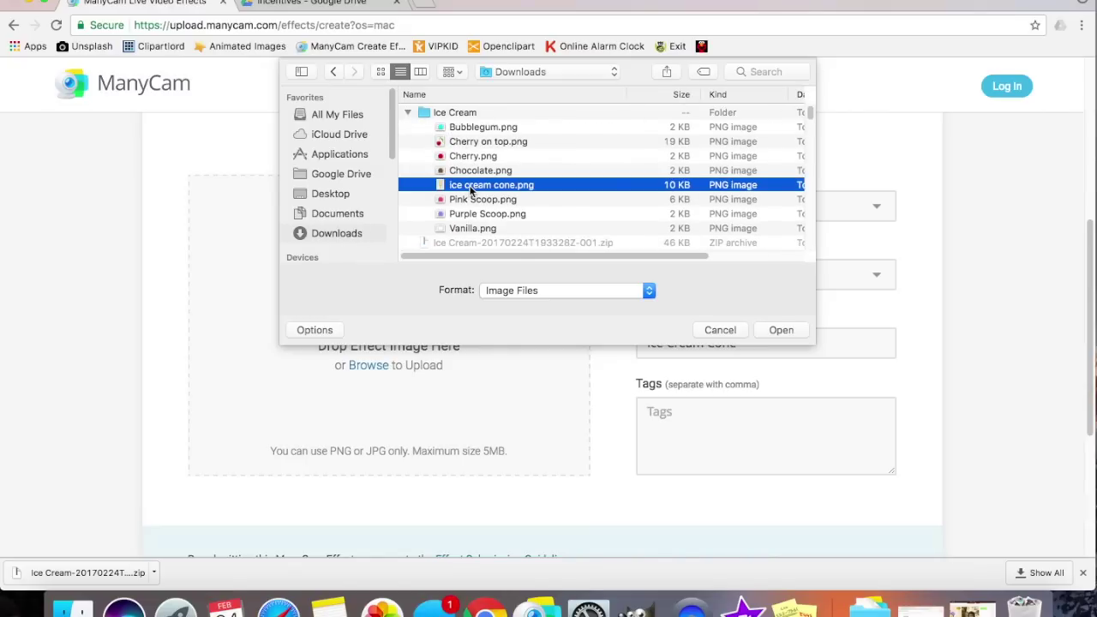
pyautogui.doubleClick(470, 190)
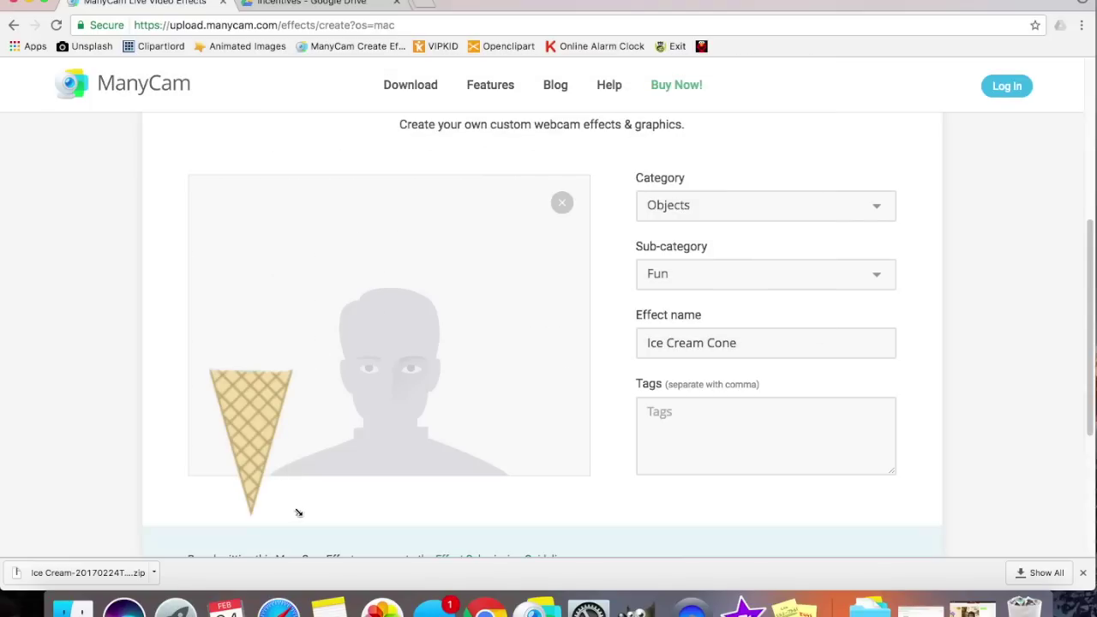
# - Shrink the cone, place it at the preview's lower left, and download Ice Cream Cone.mcv
pyautogui.moveTo(298, 512); pyautogui.dragTo(262, 466)
pyautogui.moveTo(218, 391); pyautogui.dragTo(216, 404)
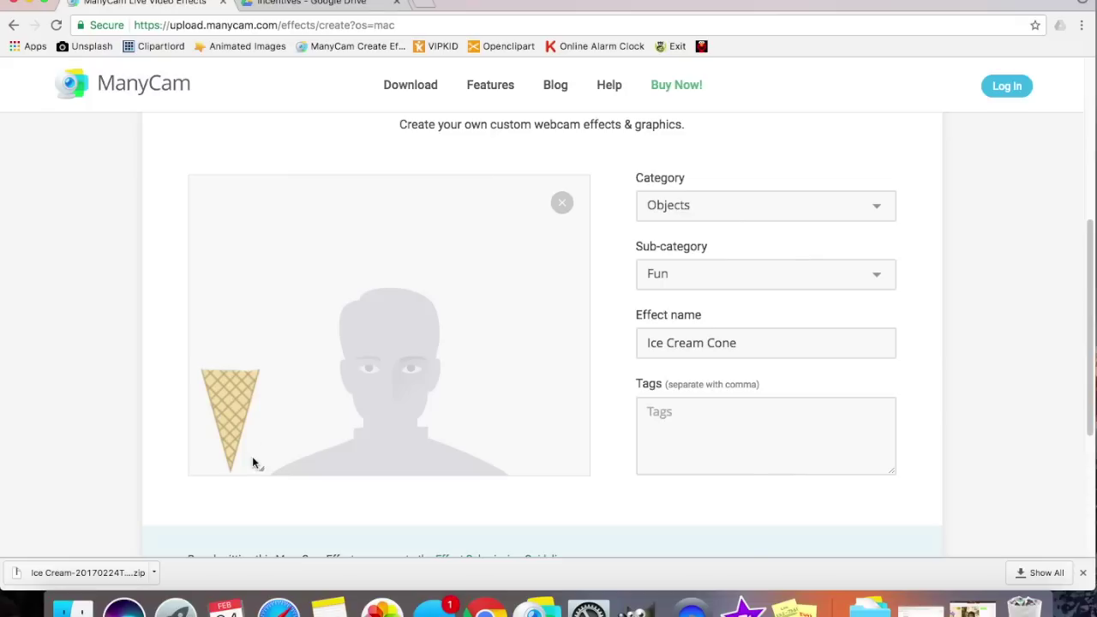
pyautogui.moveTo(260, 465); pyautogui.dragTo(258, 459)
pyautogui.moveTo(234, 404); pyautogui.dragTo(250, 417)
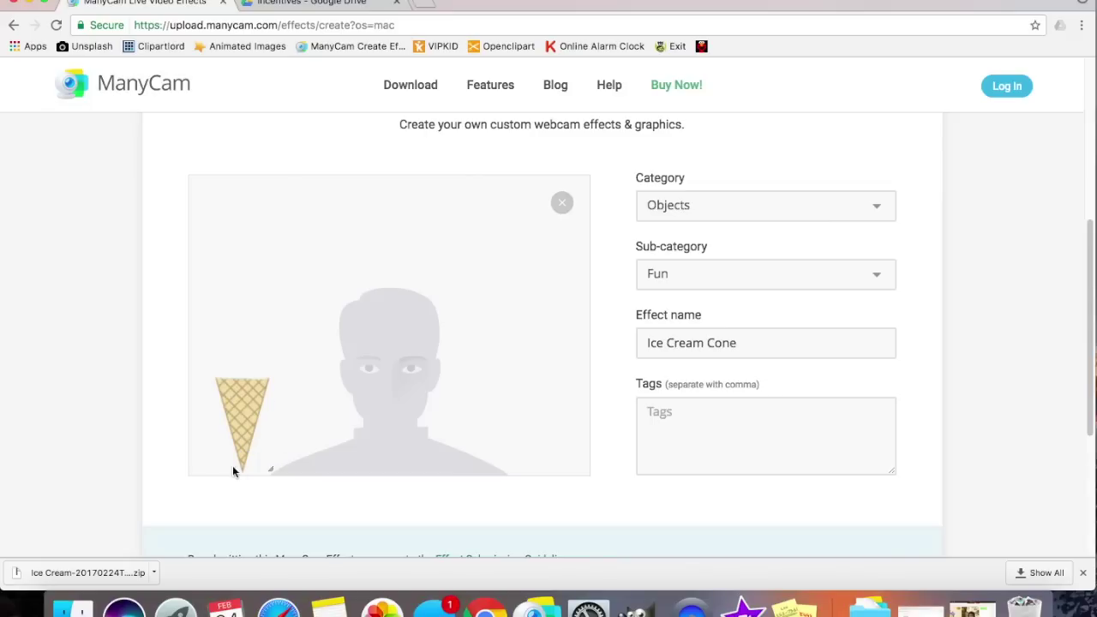
pyautogui.scroll(-3, 749, 438)
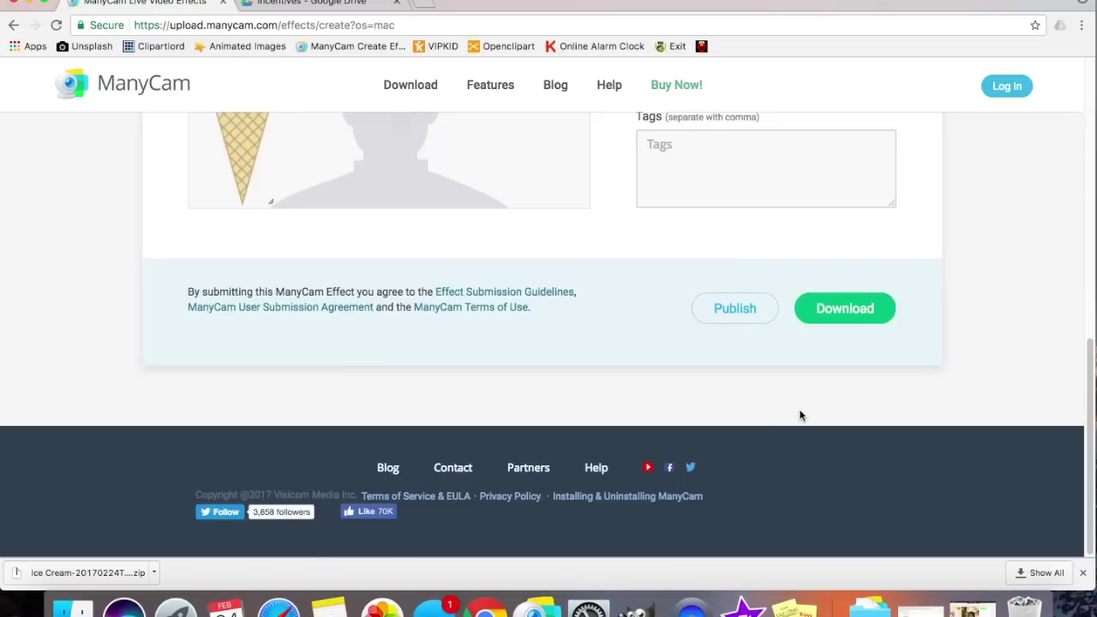
pyautogui.scroll(2, 800, 416)
pyautogui.click(841, 468)
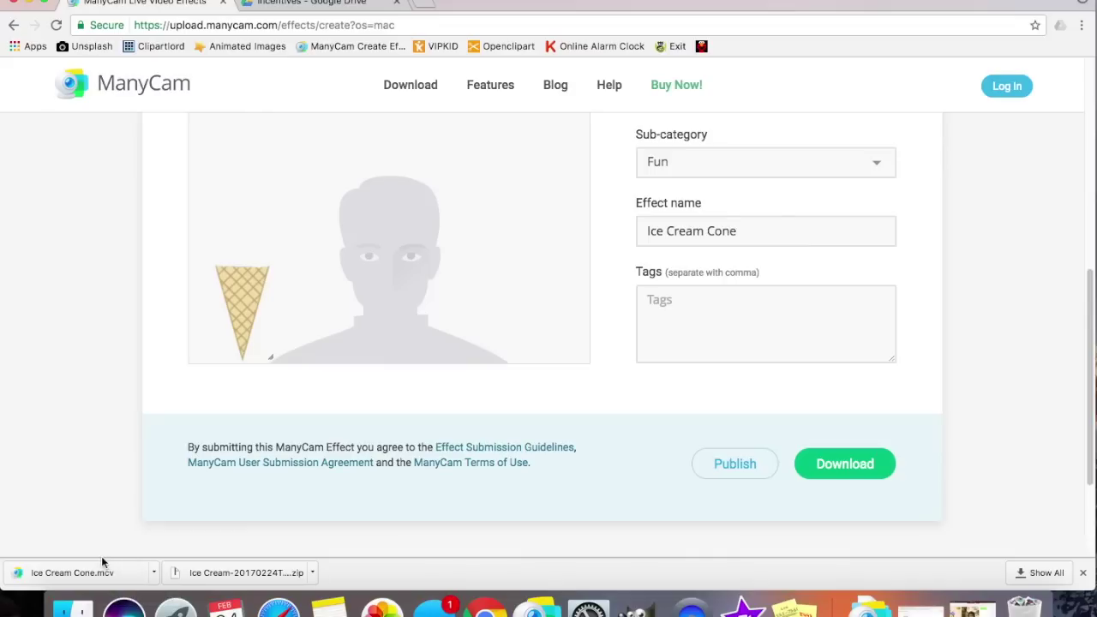
# - Import Ice Cream Cone.mcv into ManyCam and show the cone object on the webcam video
pyautogui.click(89, 579)
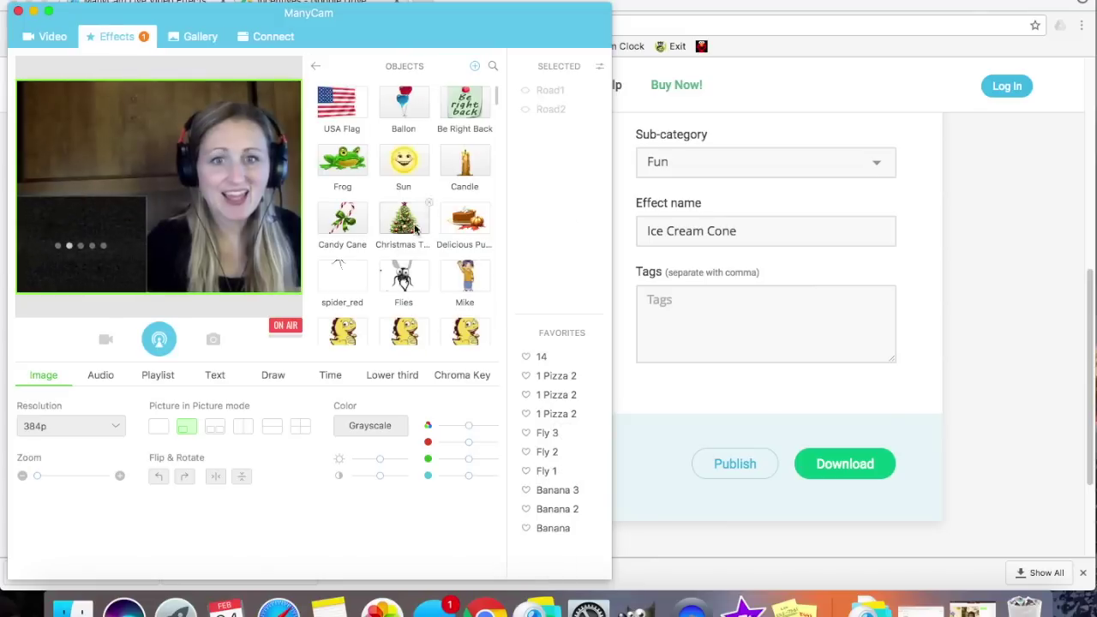
pyautogui.moveTo(494, 108); pyautogui.dragTo(520, 373)
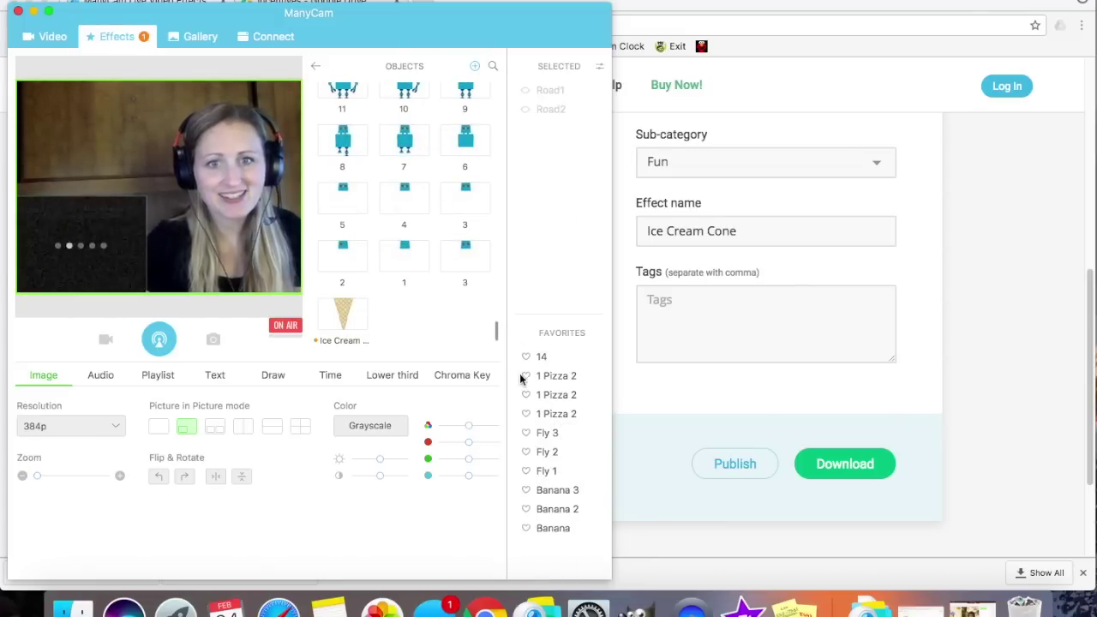
pyautogui.click(359, 320)
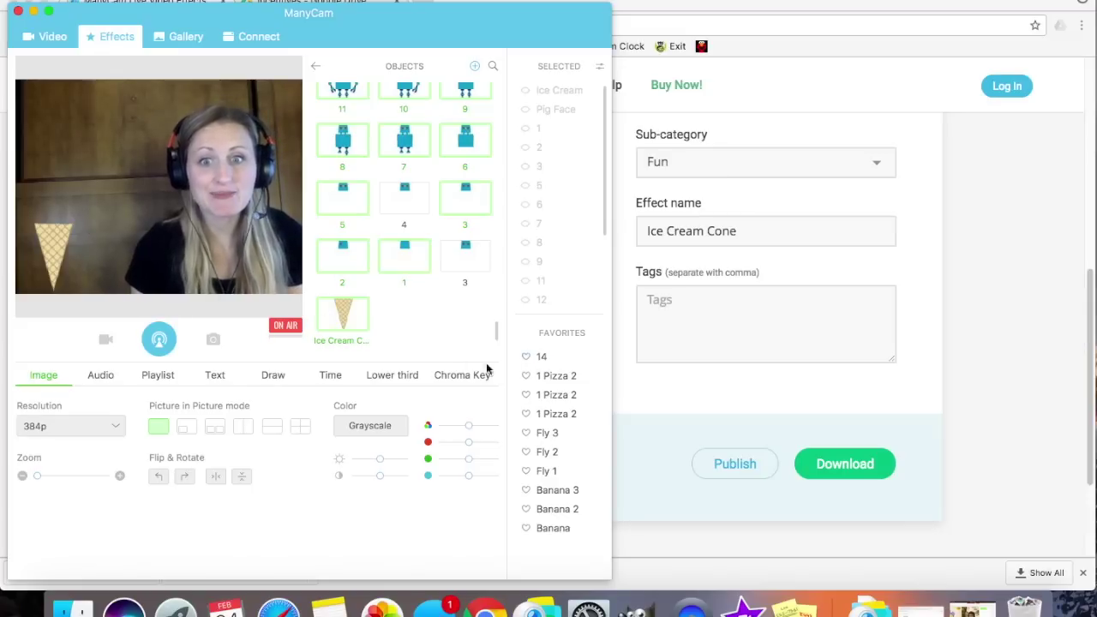
pyautogui.click(736, 166)
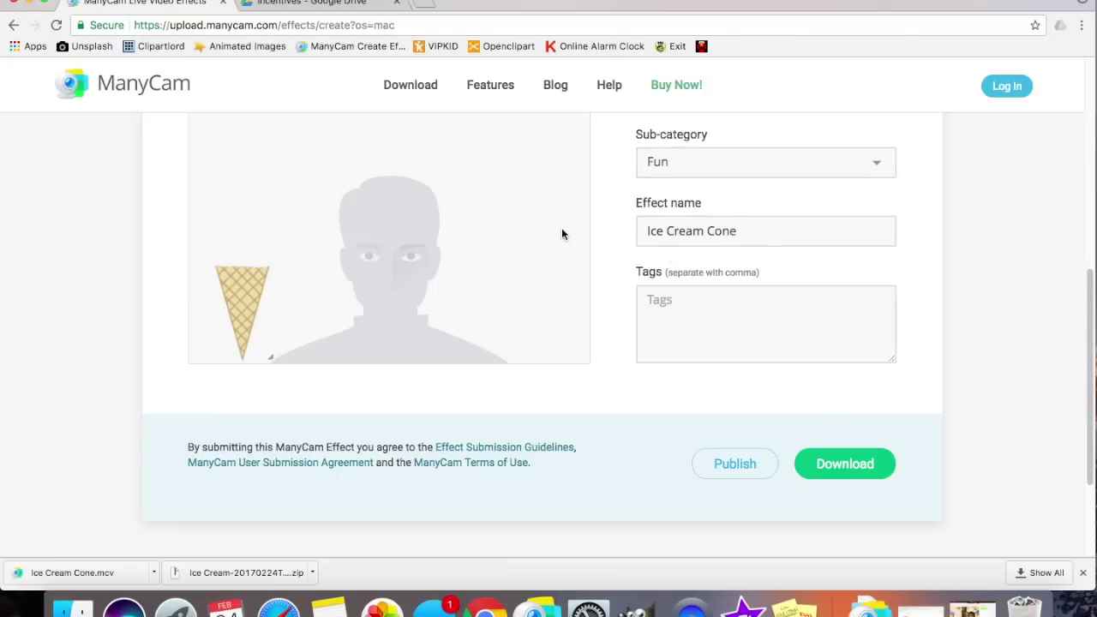
# - Replace the cone with Bubblegum.png, shrinking the cyan bubble and moving it lower
pyautogui.scroll(1, 561, 232)
pyautogui.scroll(1, 562, 232)
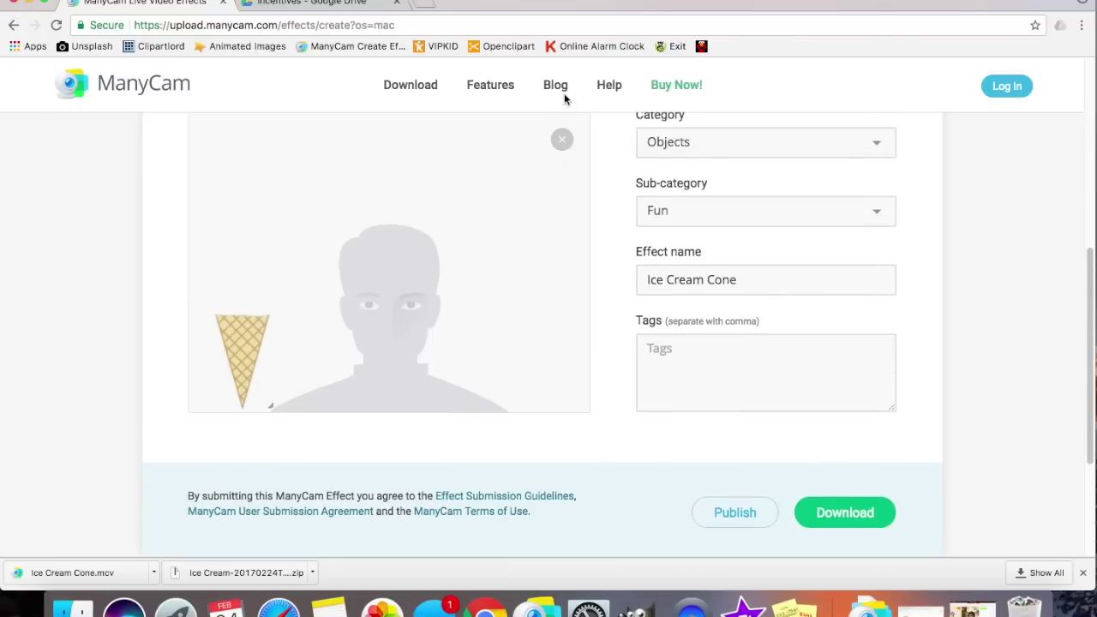
pyautogui.click(563, 140)
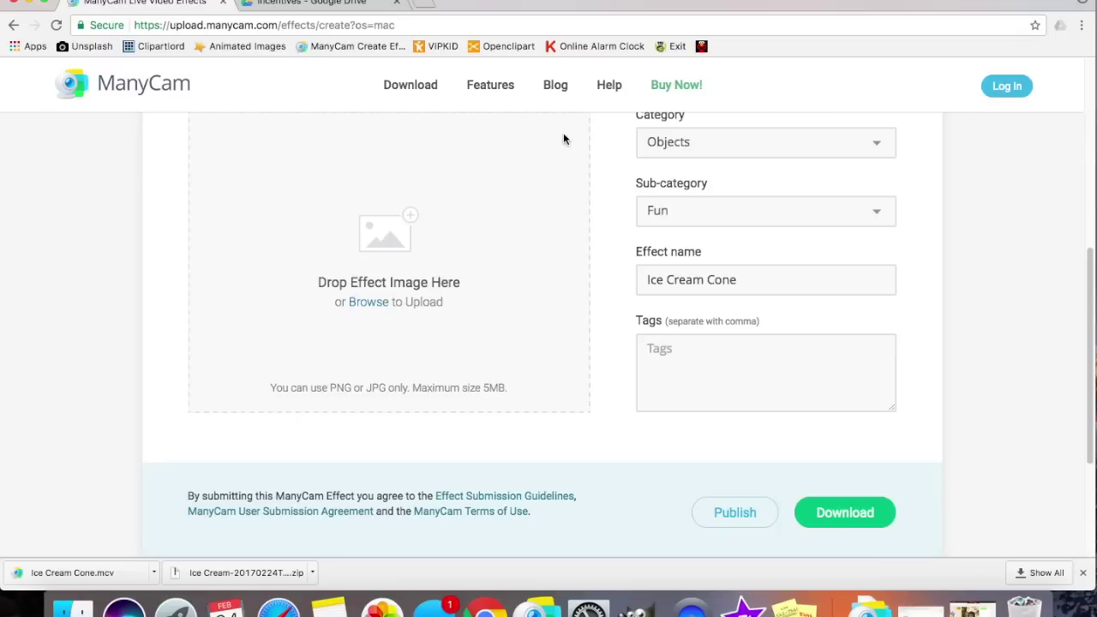
pyautogui.click(367, 301)
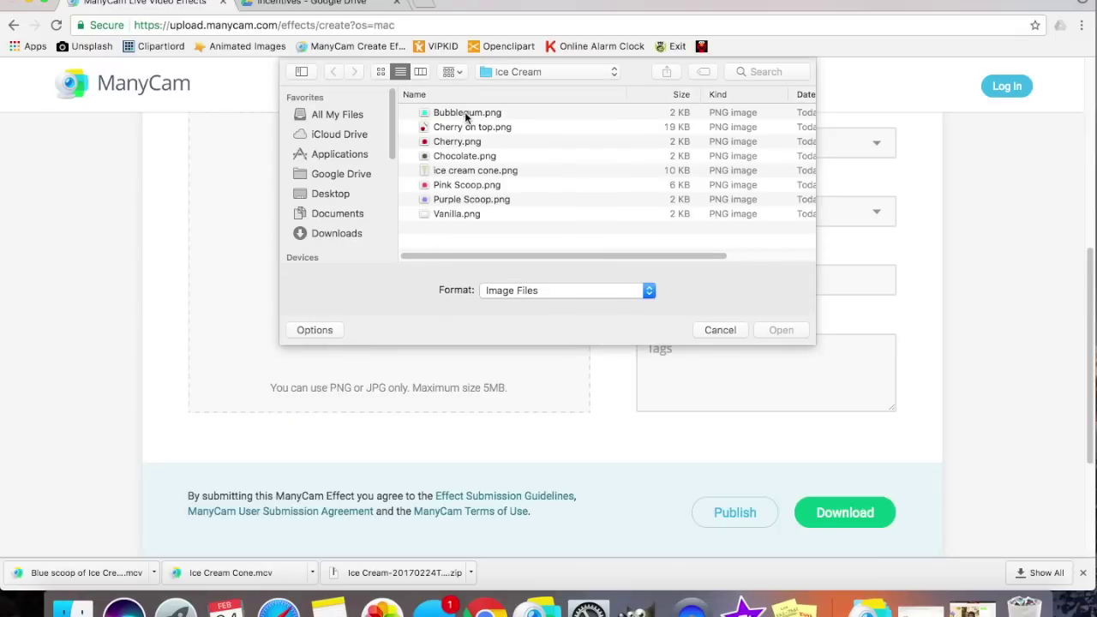
pyautogui.doubleClick(464, 112)
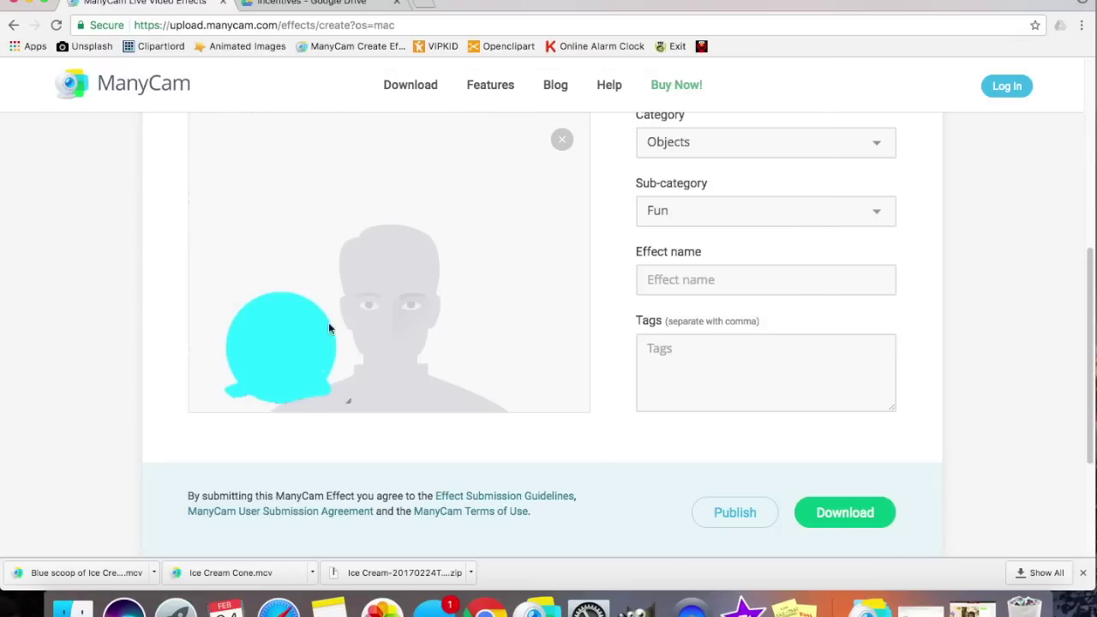
pyautogui.moveTo(346, 401); pyautogui.dragTo(300, 351)
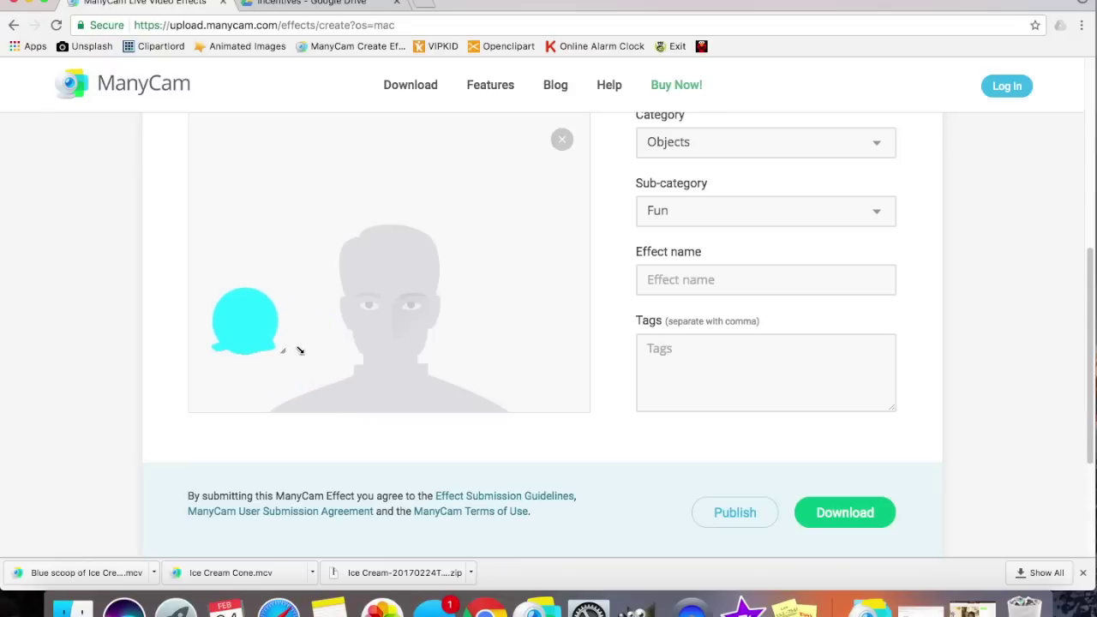
pyautogui.moveTo(245, 321); pyautogui.dragTo(570, 389)
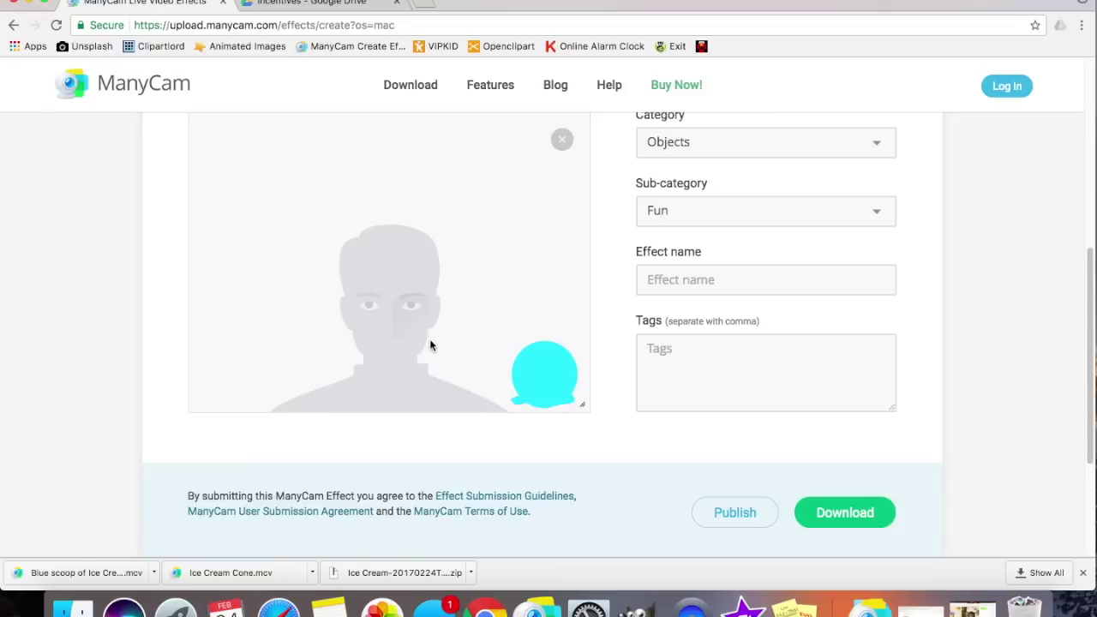
# - Name the effect 'Blue', download Blue.mcv and open it in ManyCam
pyautogui.write('Blue')
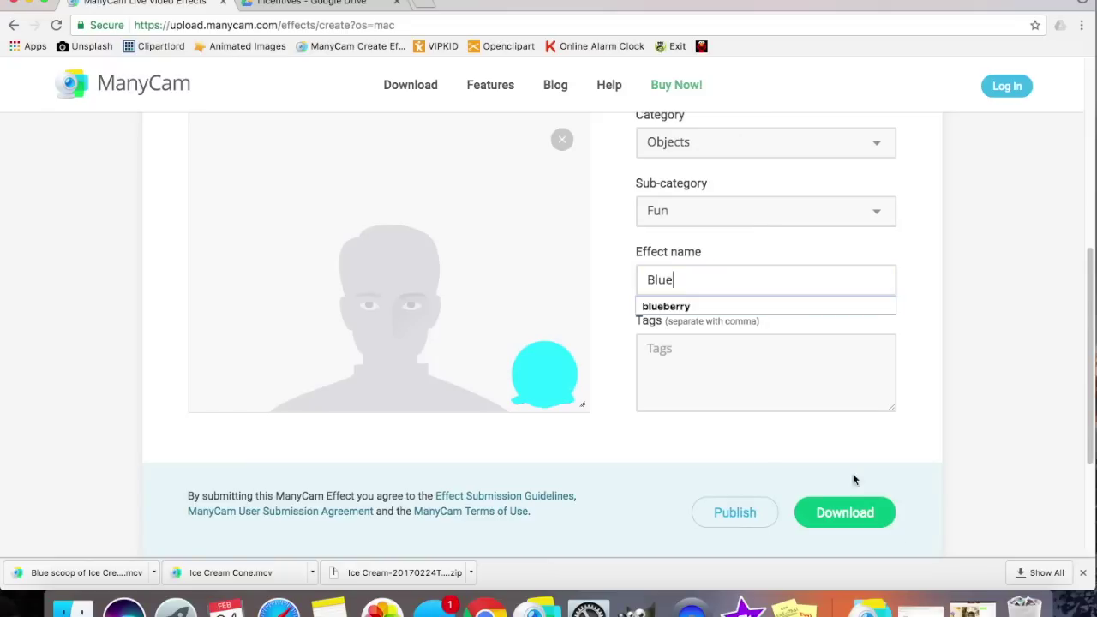
pyautogui.click(870, 514)
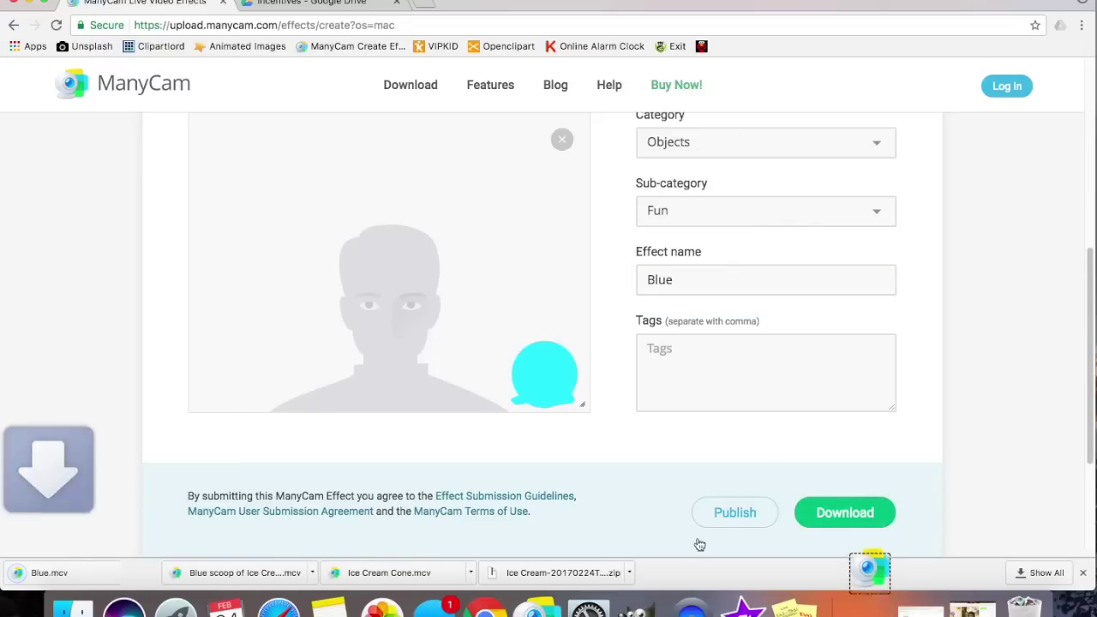
pyautogui.click(88, 580)
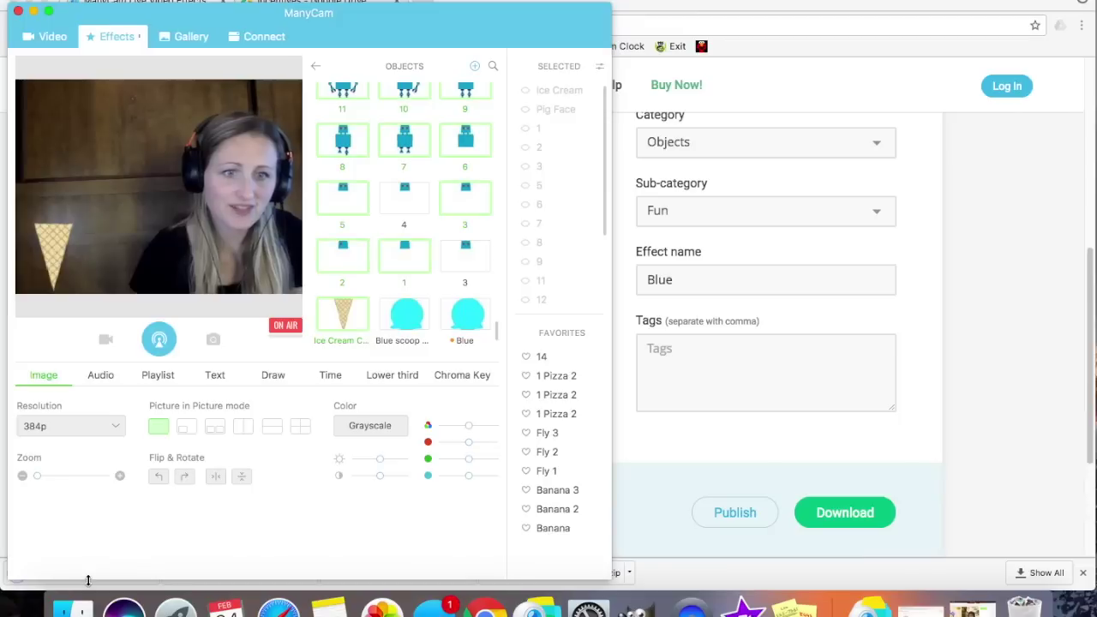
# - Add the Blue object to the webcam video and drag it onto the top of the cone
pyautogui.click(468, 316)
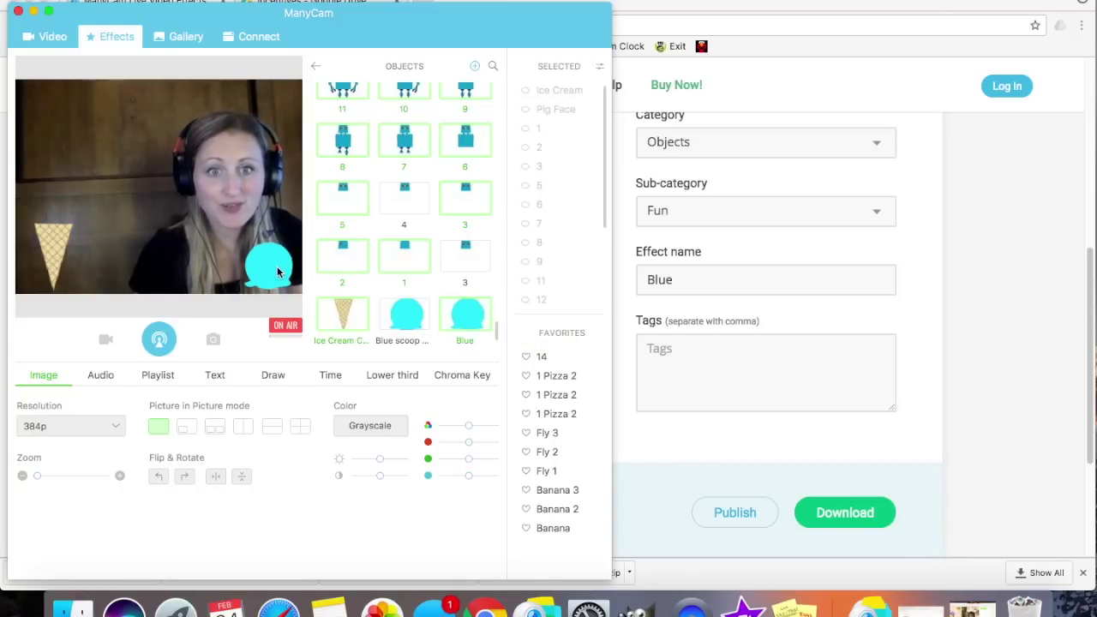
pyautogui.moveTo(277, 271); pyautogui.dragTo(35, 209)
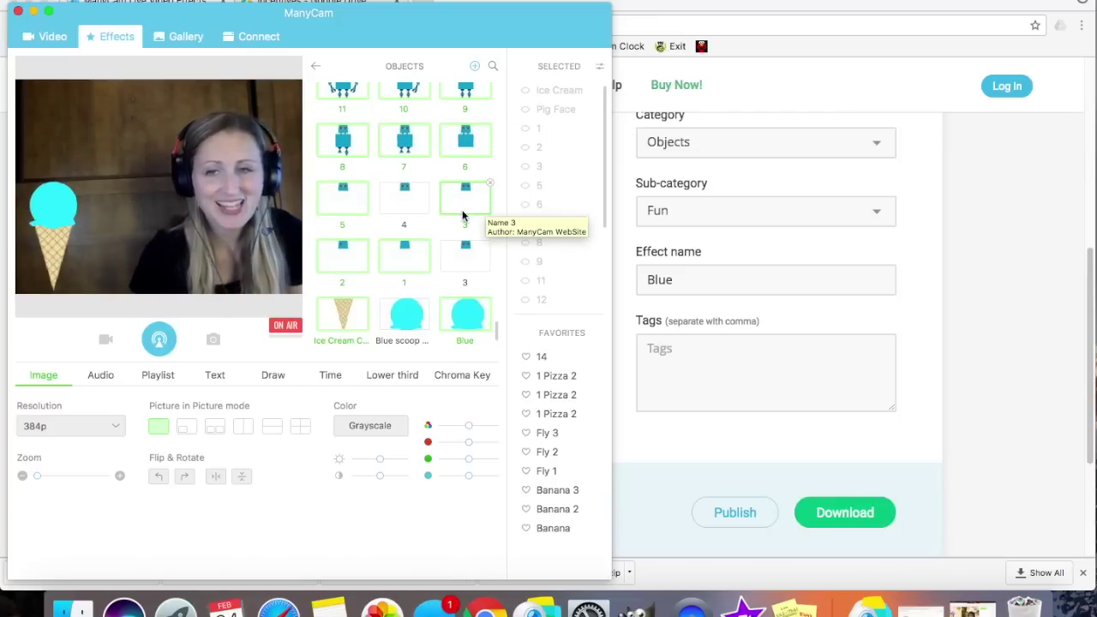
pyautogui.click(995, 223)
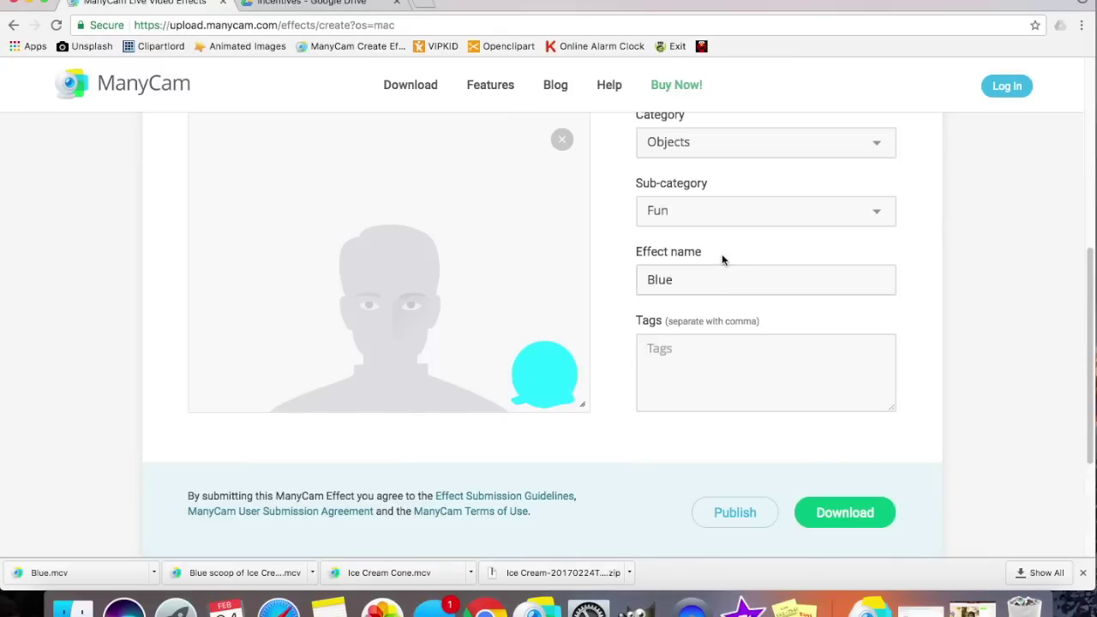
# - Replace the Blue image with Cherry.png, shrink it and place it in the preview's bottom-right corner
pyautogui.click(561, 140)
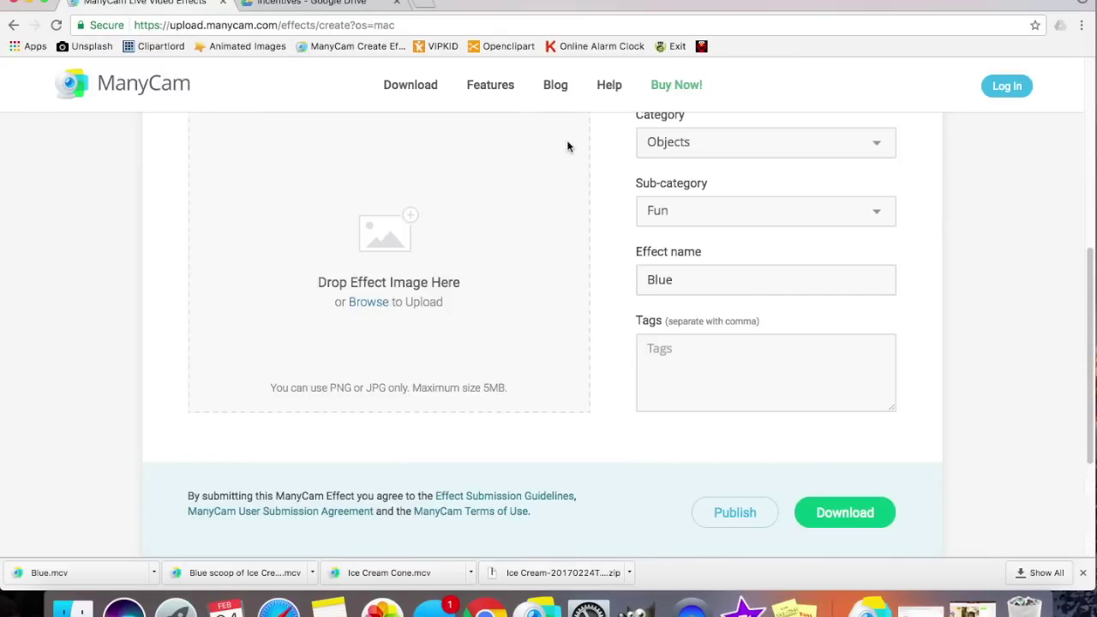
pyautogui.click(374, 307)
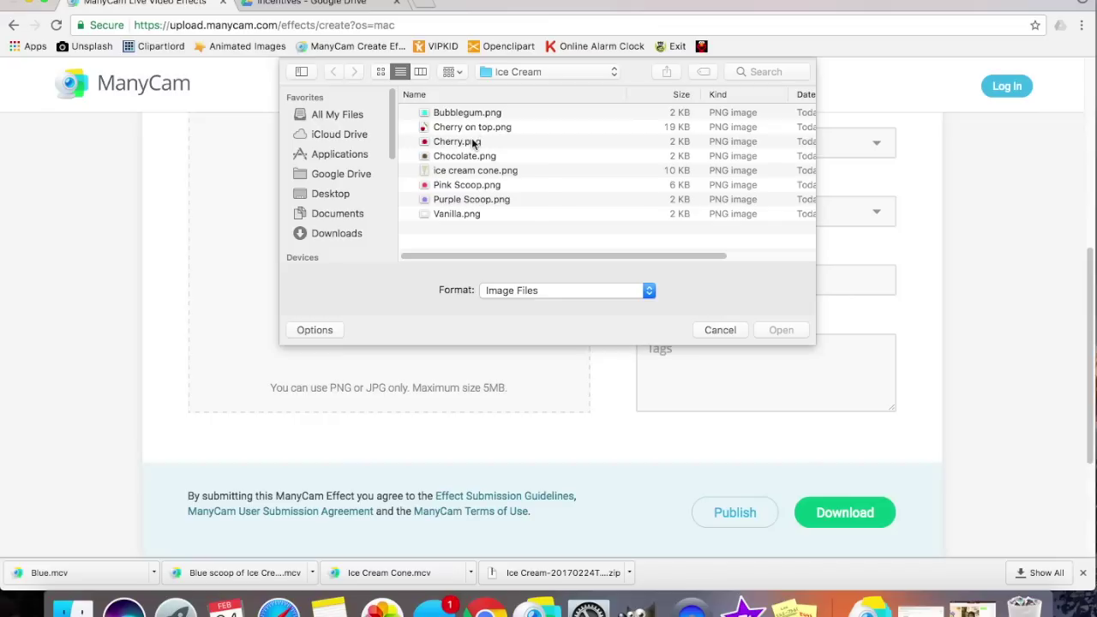
pyautogui.doubleClick(470, 142)
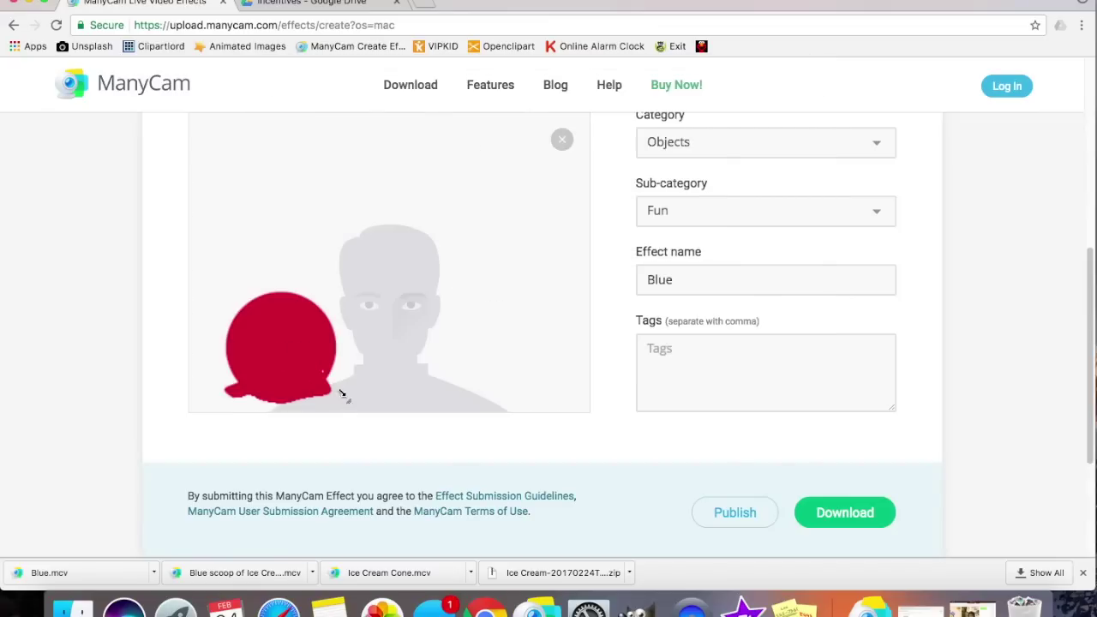
pyautogui.moveTo(341, 394); pyautogui.dragTo(283, 351)
pyautogui.moveTo(232, 316); pyautogui.dragTo(550, 383)
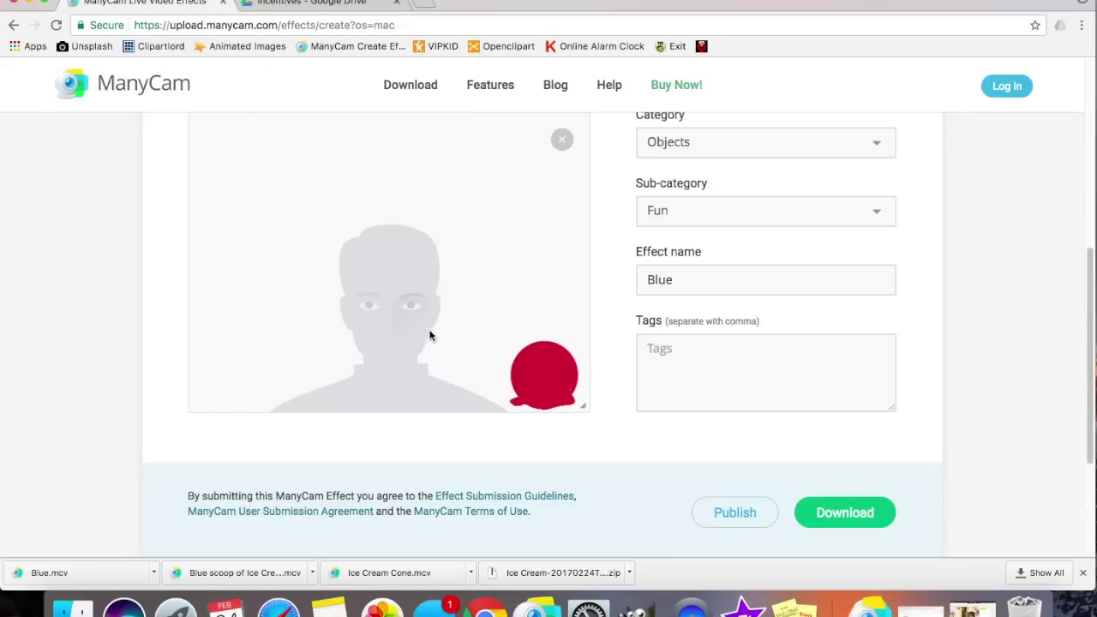
pyautogui.moveTo(589, 415); pyautogui.dragTo(568, 401)
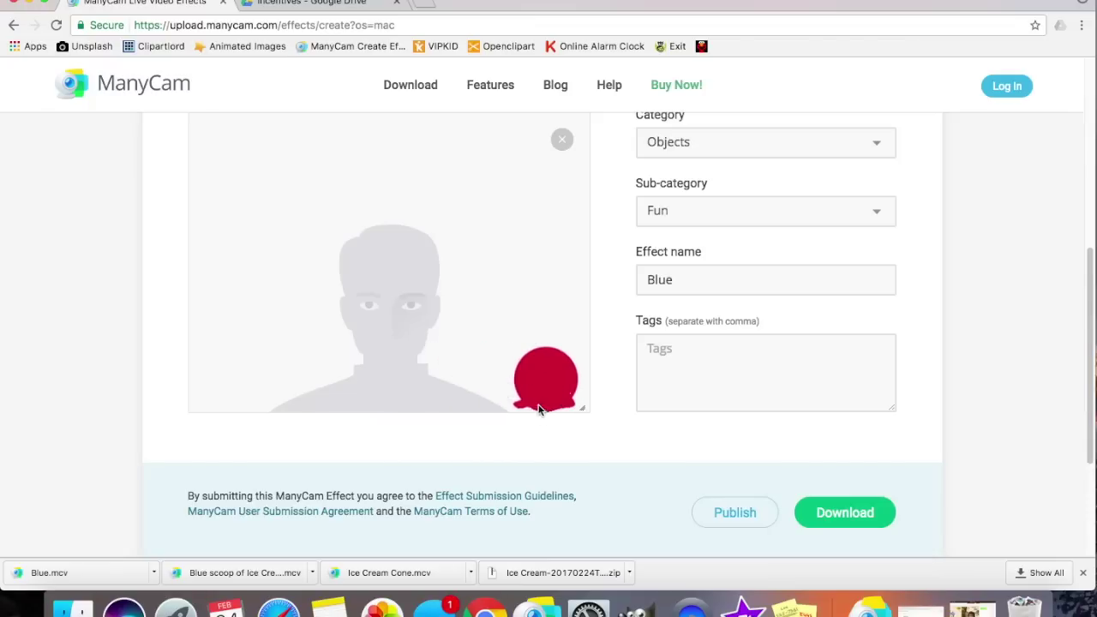
# - Rename the effect from Blue to Red, download Red.mcv and open it in ManyCam
pyautogui.click(697, 286)
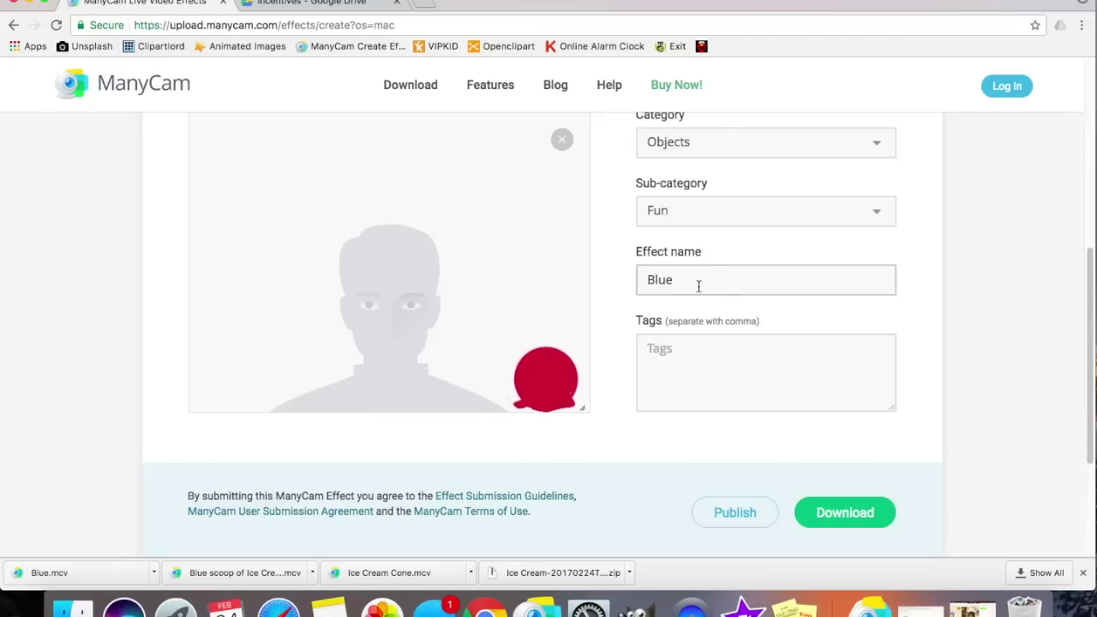
pyautogui.doubleClick(672, 280)
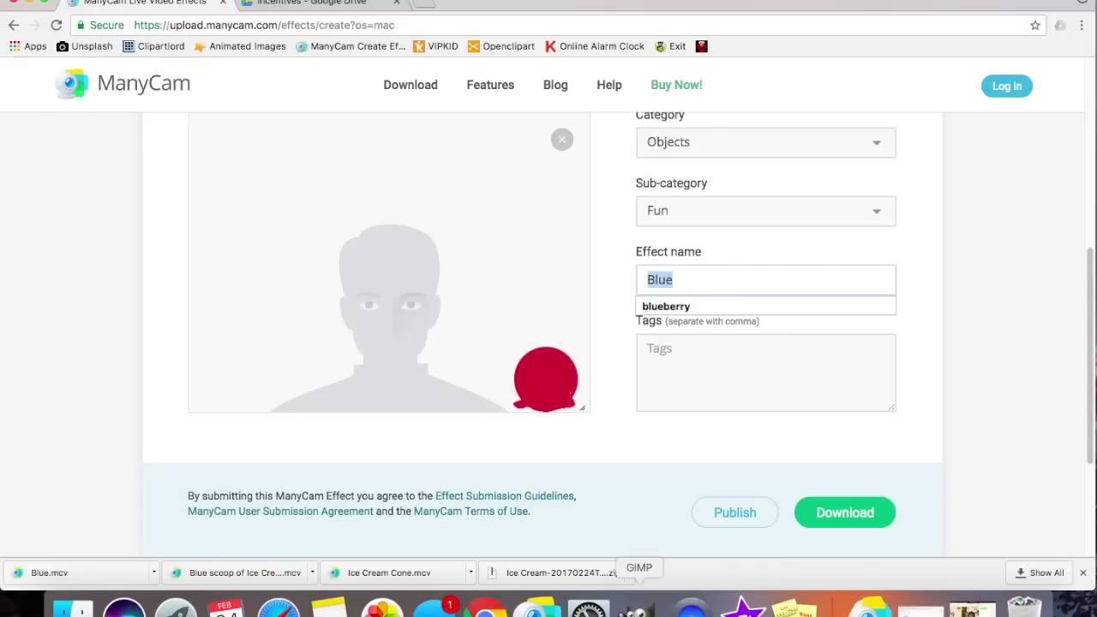
pyautogui.write('Red')
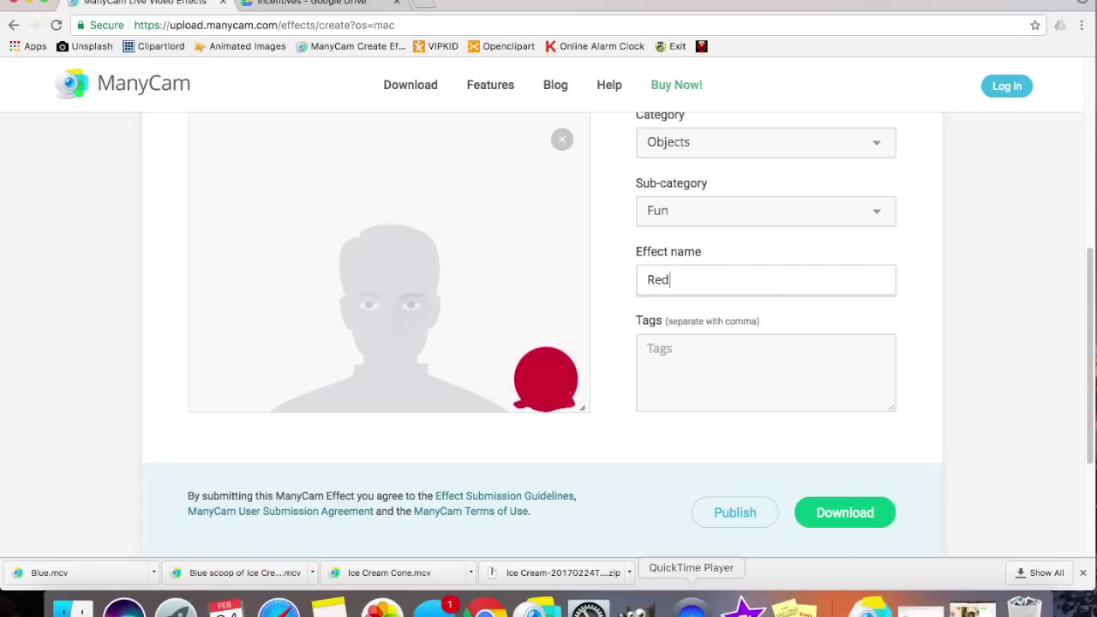
pyautogui.click(868, 523)
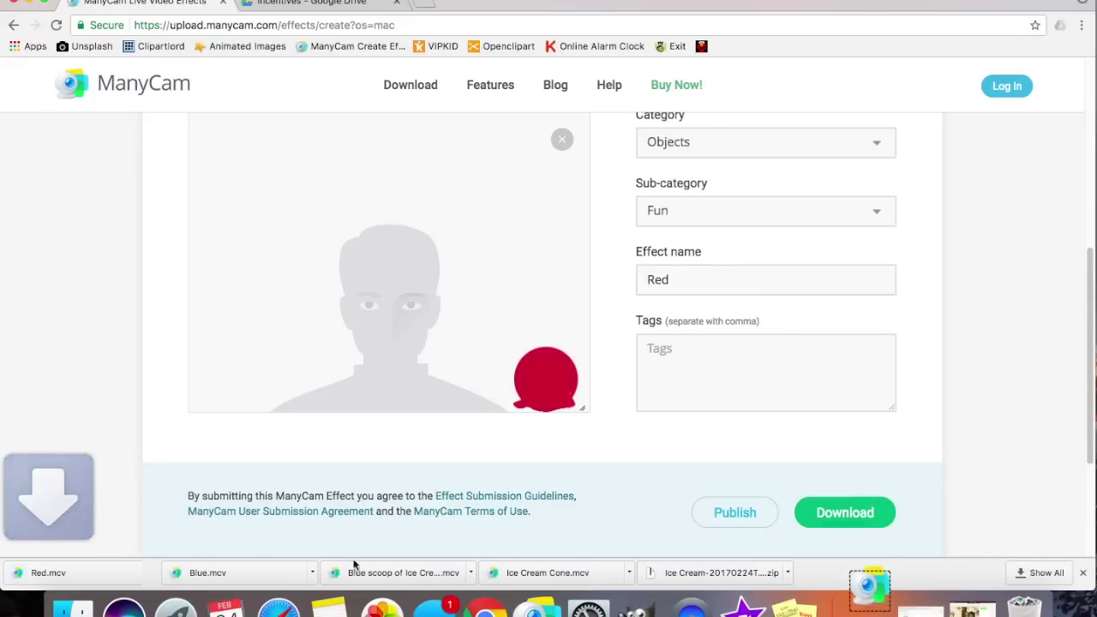
pyautogui.click(71, 582)
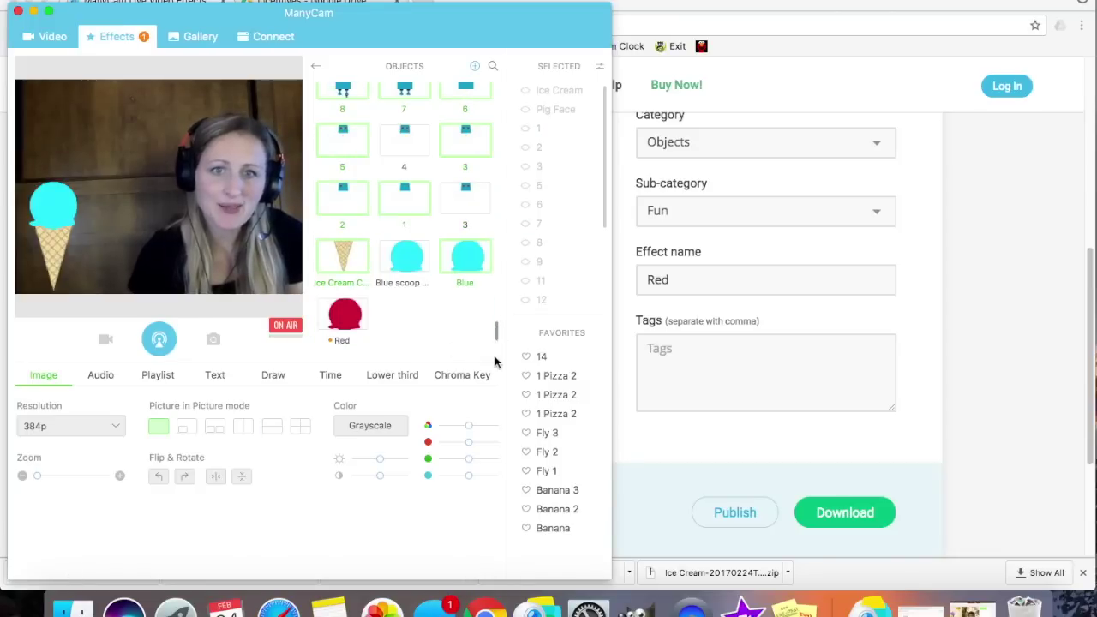
# - Add the Red scoop atop the cone, then remove the red image from the effects page
pyautogui.click(342, 314)
pyautogui.moveTo(276, 283); pyautogui.dragTo(34, 176)
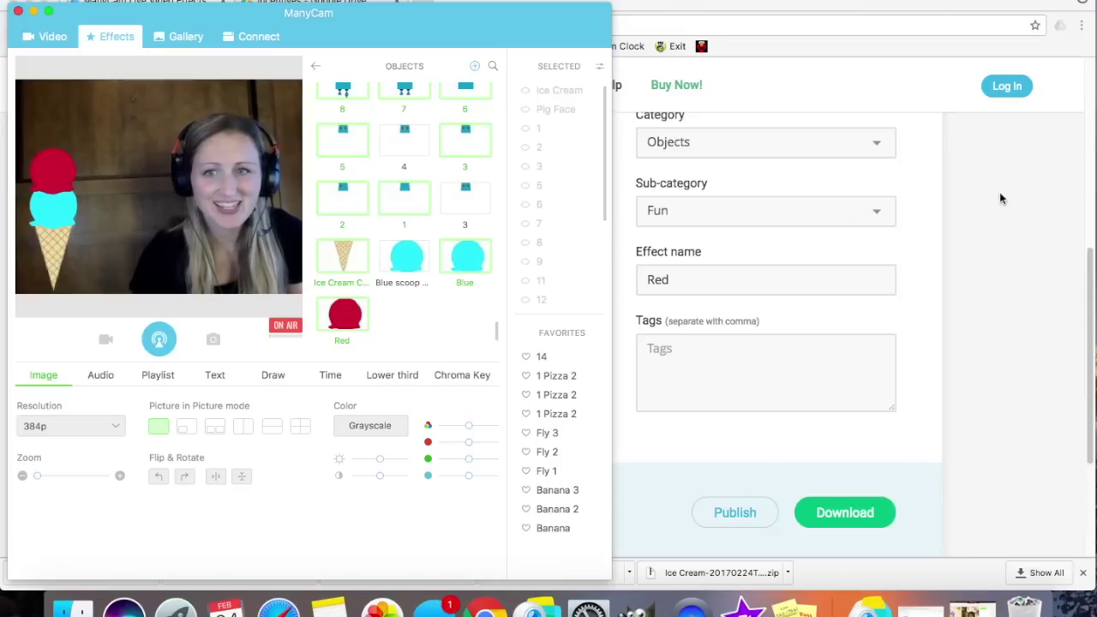
pyautogui.click(935, 205)
pyautogui.click(560, 139)
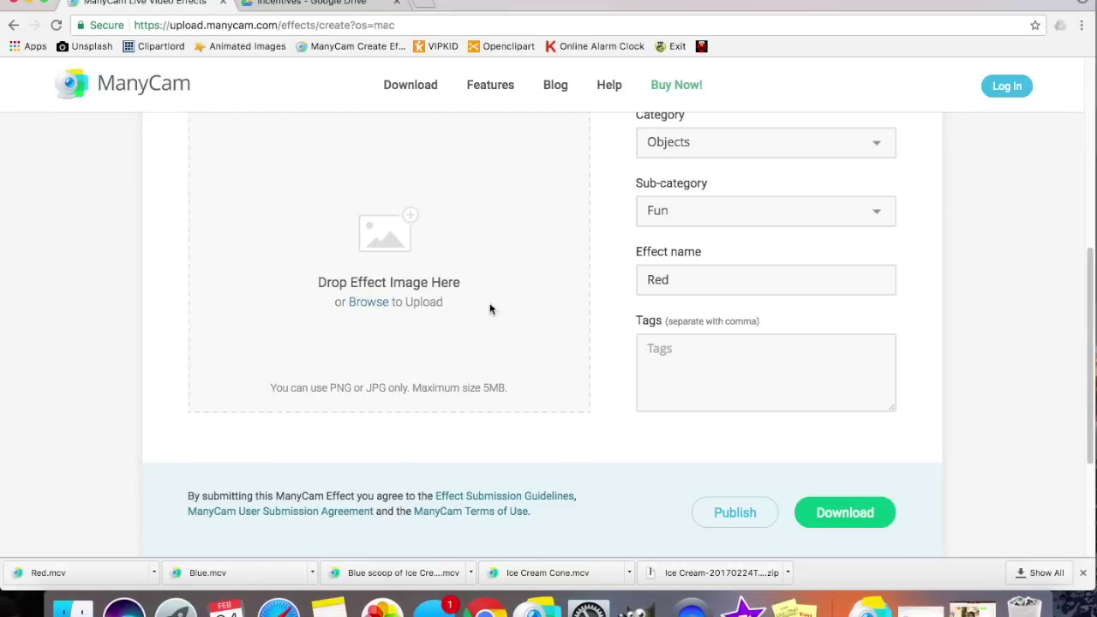
# - Upload Chocolate.png as the effect image, shrink it and place it bottom-right
pyautogui.click(367, 303)
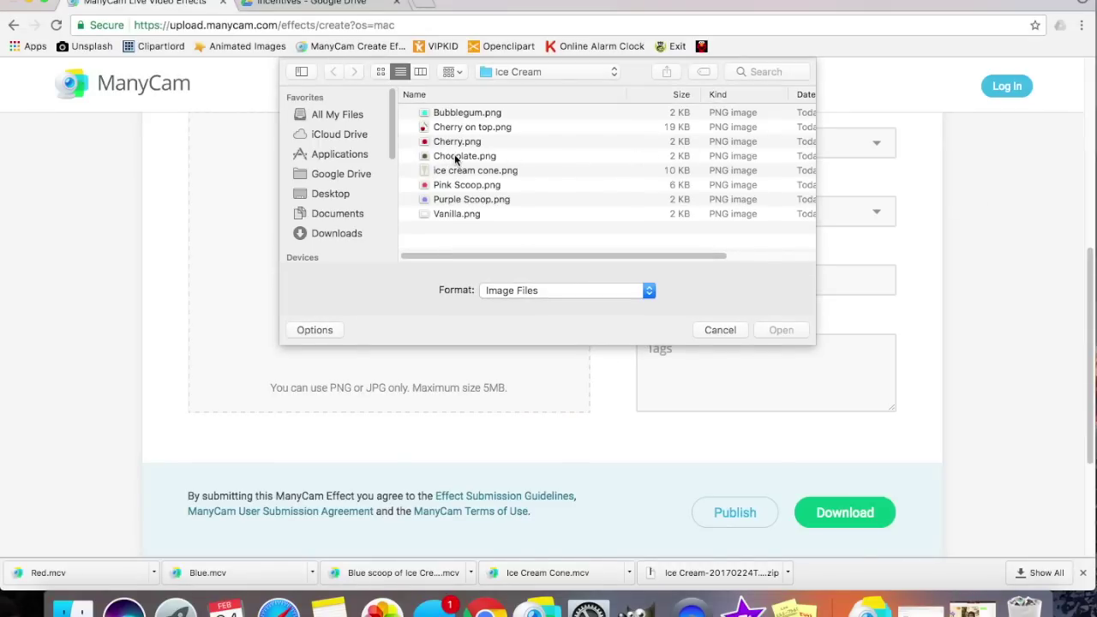
pyautogui.doubleClick(455, 156)
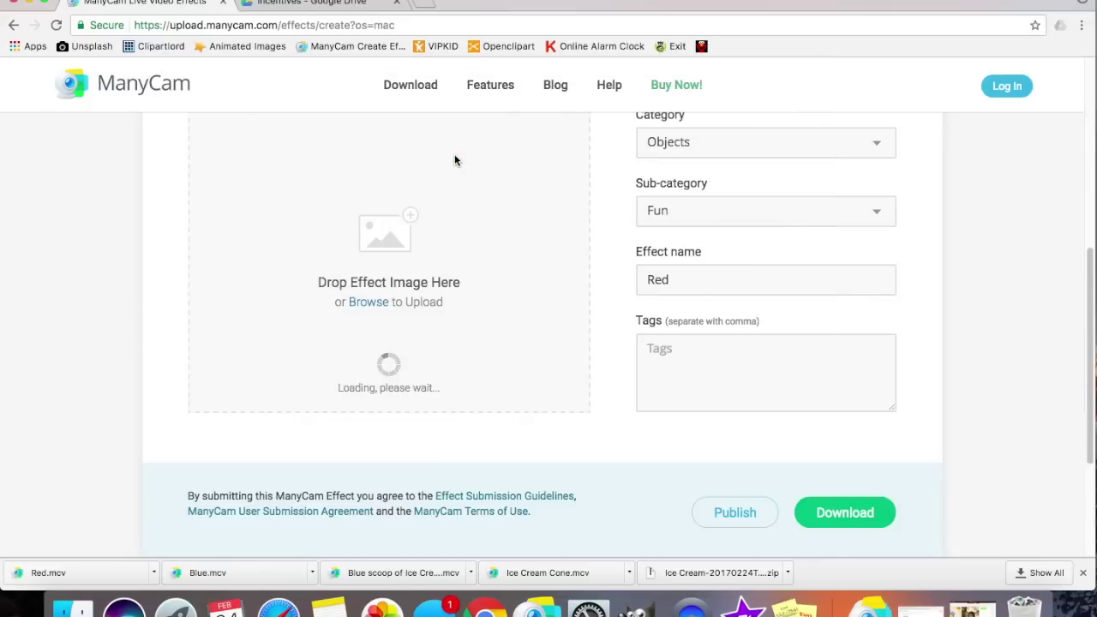
pyautogui.moveTo(347, 401); pyautogui.dragTo(266, 354)
pyautogui.moveTo(242, 305); pyautogui.dragTo(422, 467)
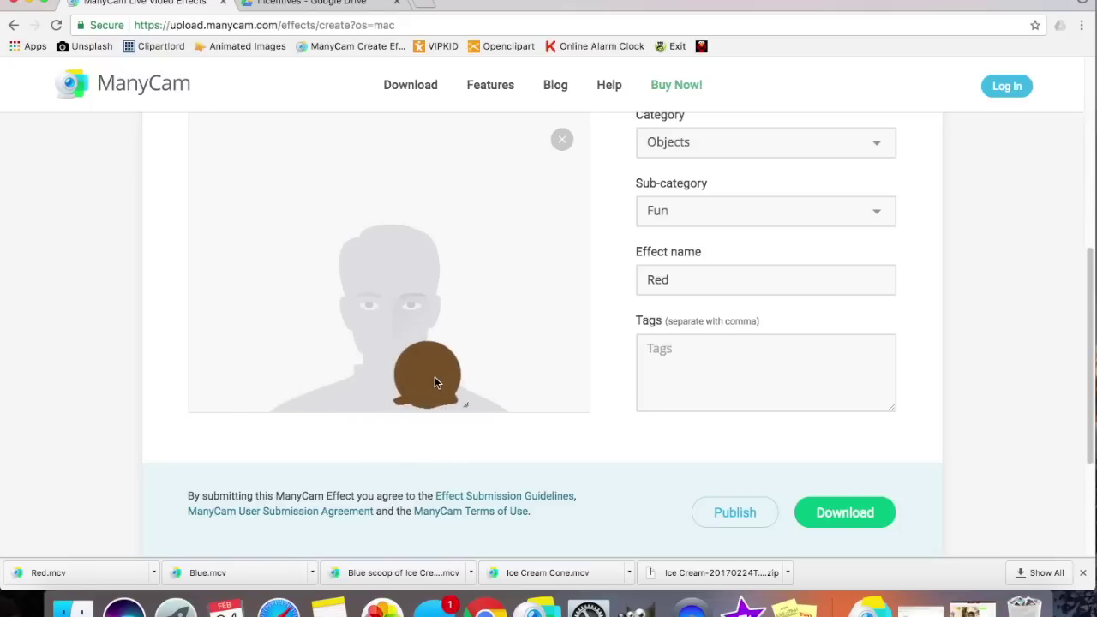
pyautogui.moveTo(435, 377); pyautogui.dragTo(635, 398)
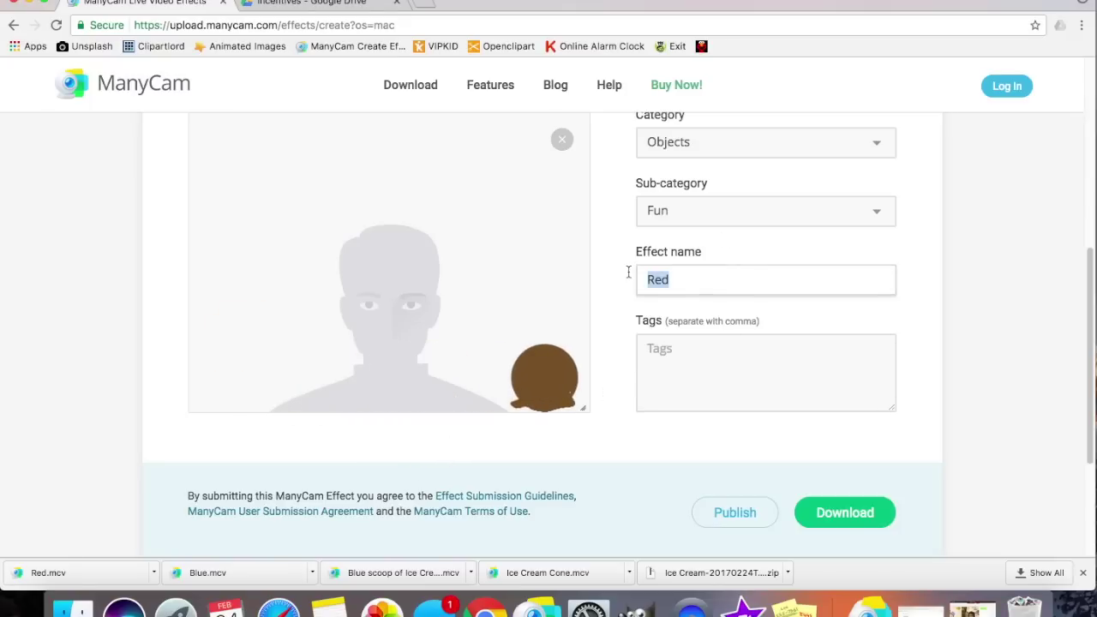
# - Name the effect Chocolate, download it as Chocolate (1).mcv and open it in ManyCam
pyautogui.write('Chocolate')
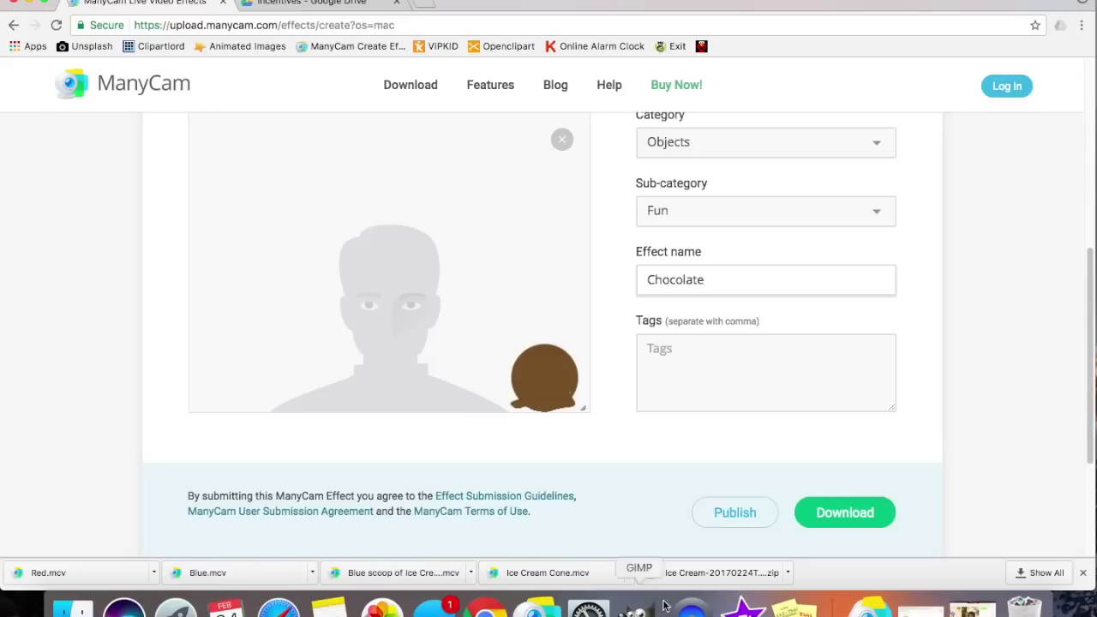
pyautogui.click(879, 512)
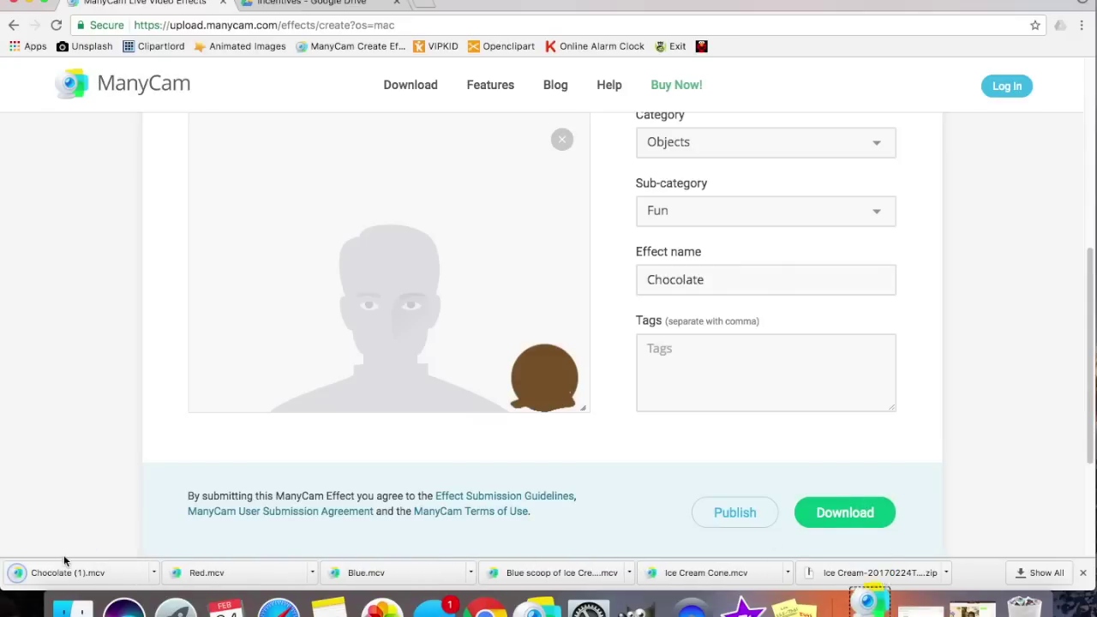
pyautogui.click(66, 573)
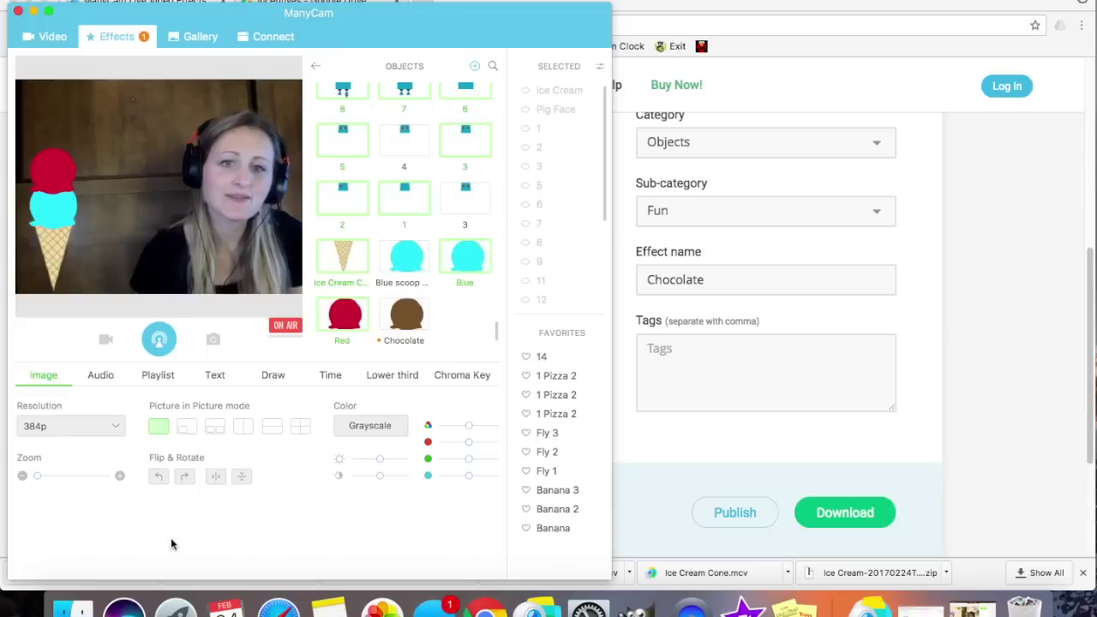
# - Add the Chocolate scoop and settle it onto the red scoop
pyautogui.moveTo(403, 320)
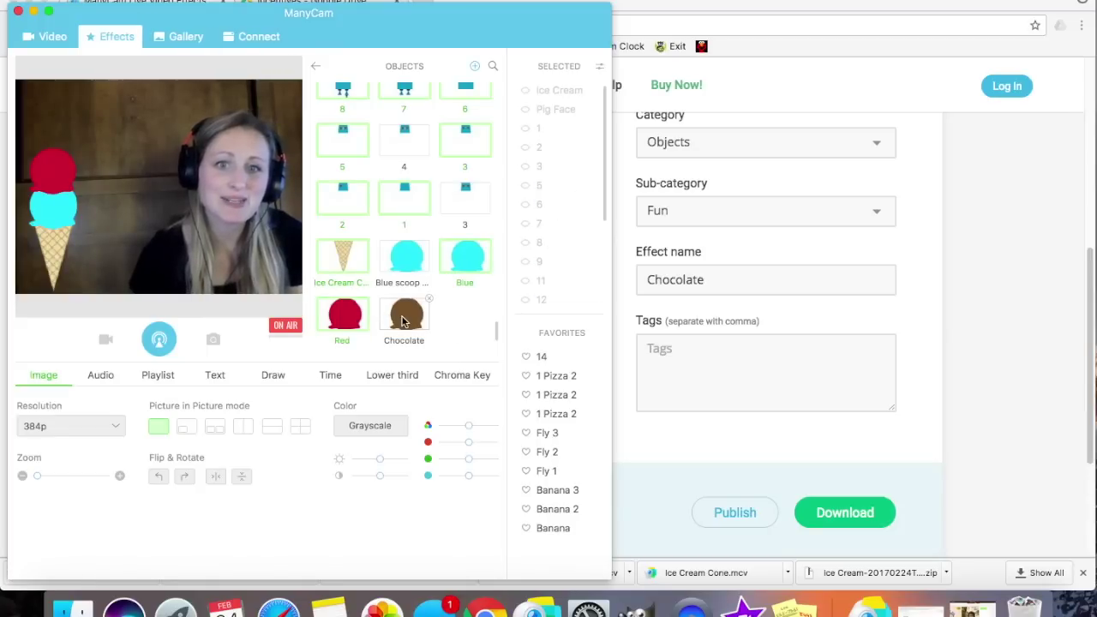
pyautogui.click(403, 320)
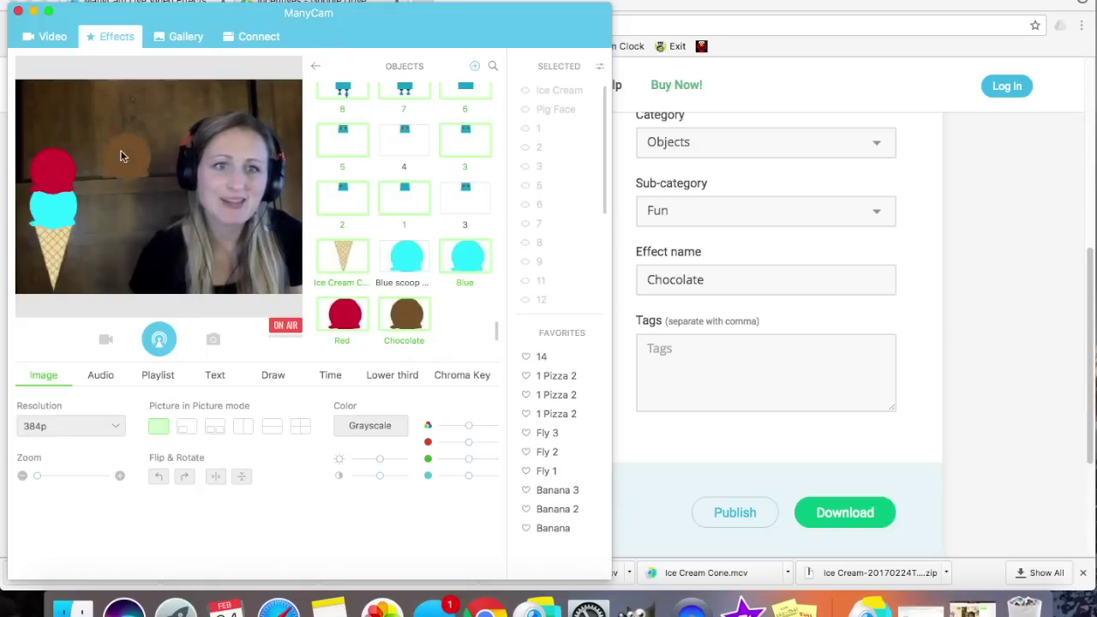
pyautogui.moveTo(35, 137); pyautogui.dragTo(30, 141)
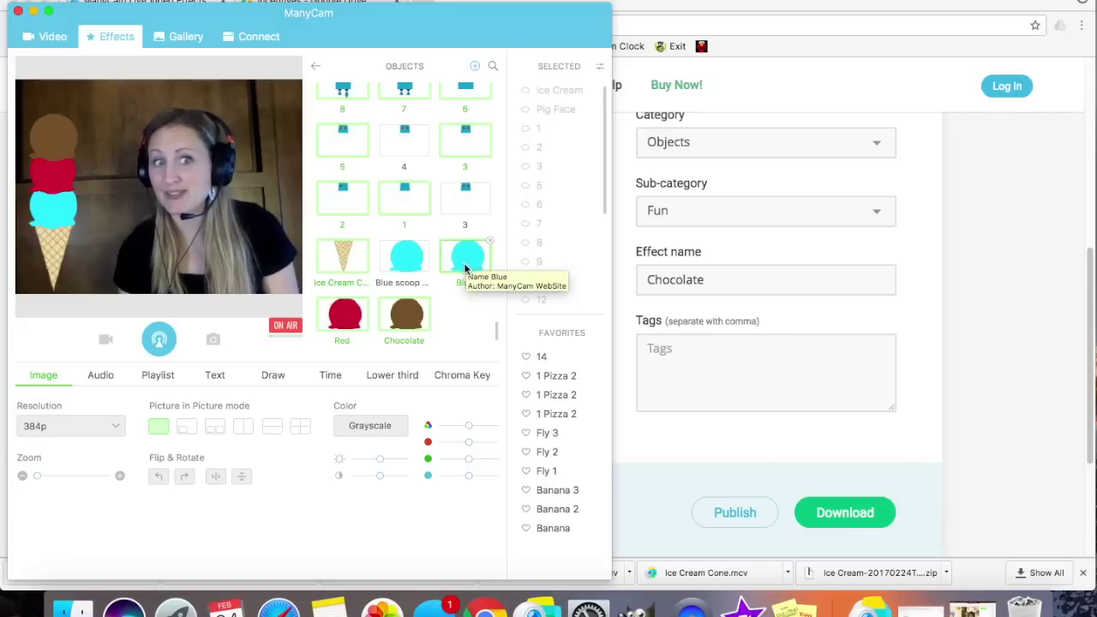
# - Remove the Chocolate, Red and Blue scoops from the webcam image
pyautogui.click(415, 322)
pyautogui.click(345, 314)
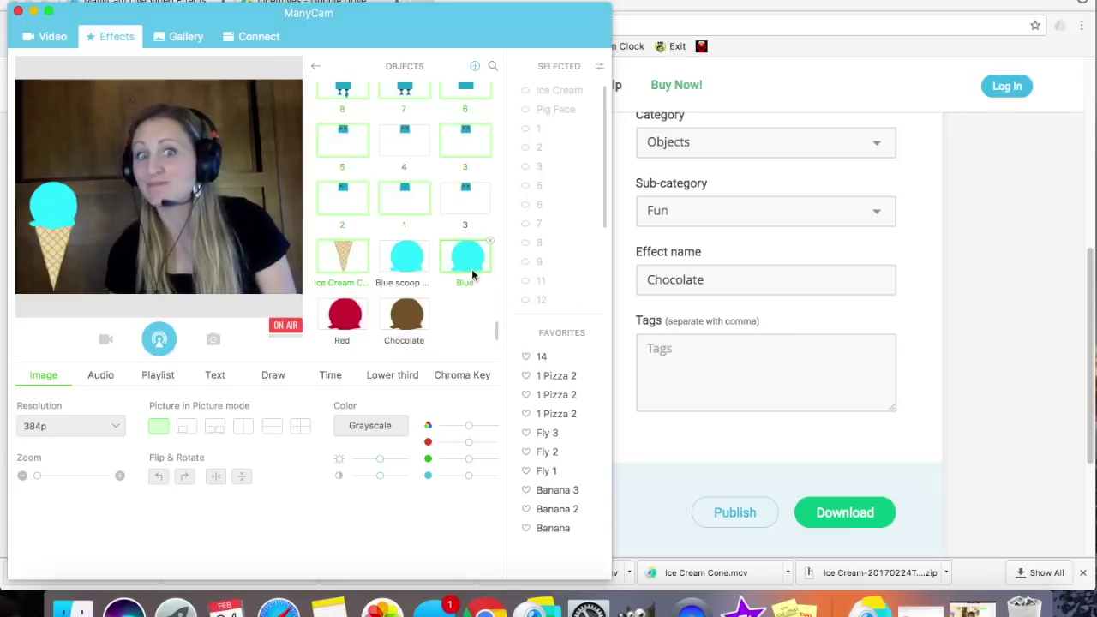
pyautogui.click(470, 268)
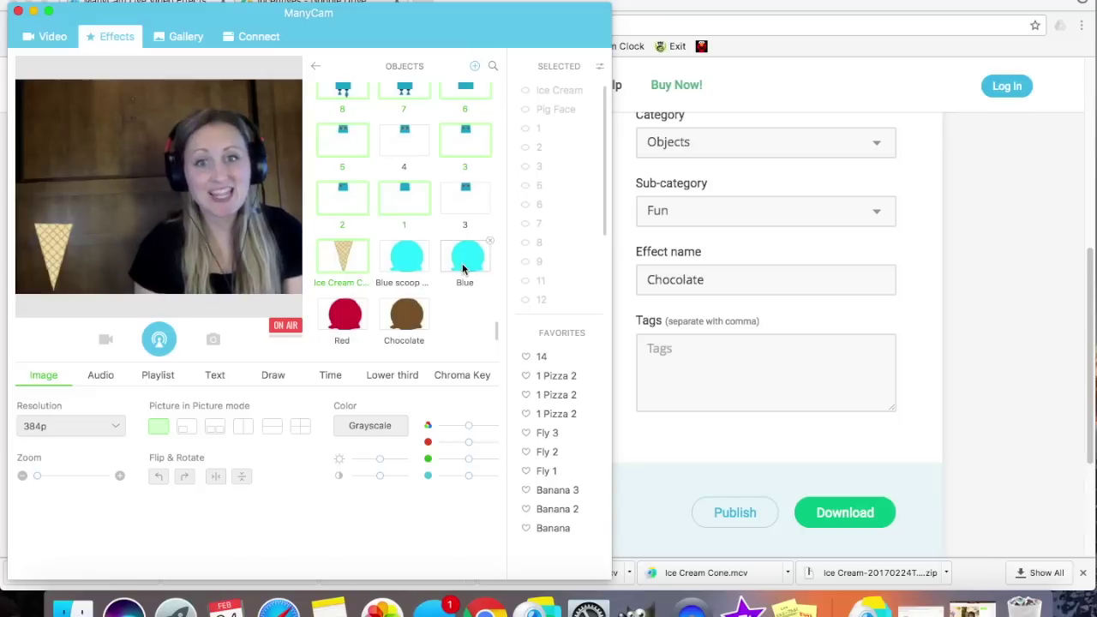
# - Re-add the Blue, Red and Chocolate scoops, stacking each in order on the cone
pyautogui.click(463, 268)
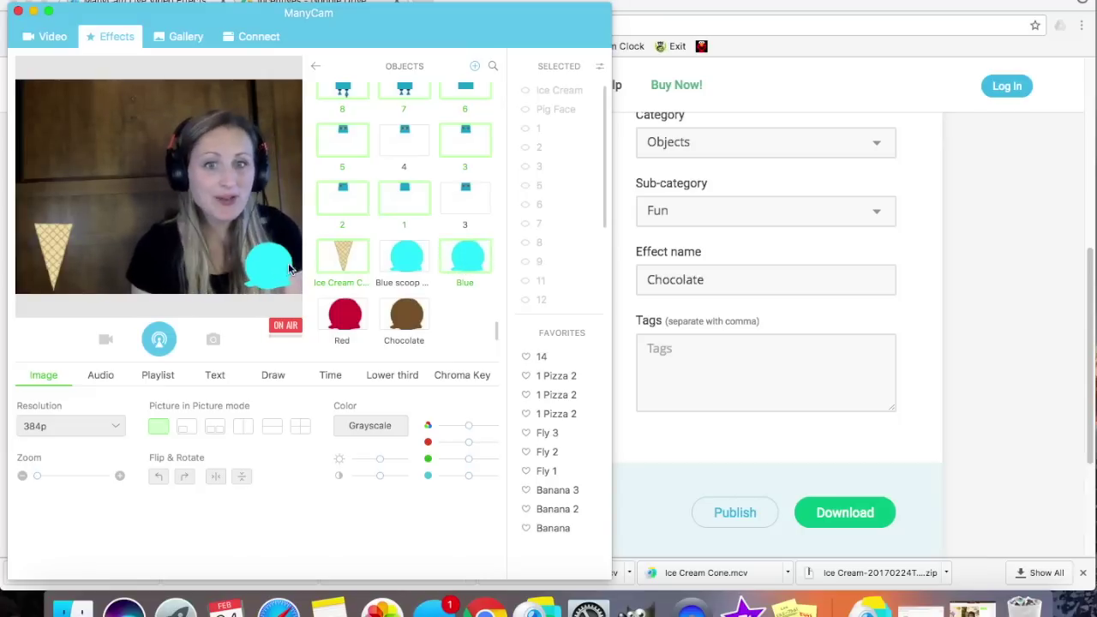
pyautogui.moveTo(273, 262); pyautogui.dragTo(54, 204)
pyautogui.click(345, 315)
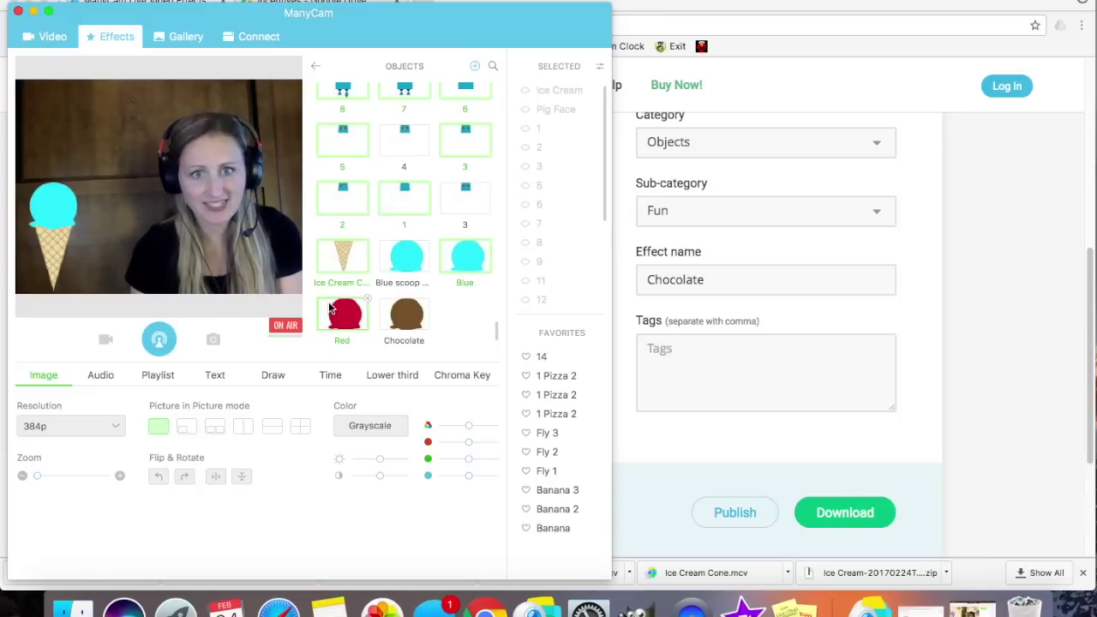
pyautogui.moveTo(251, 264); pyautogui.dragTo(41, 168)
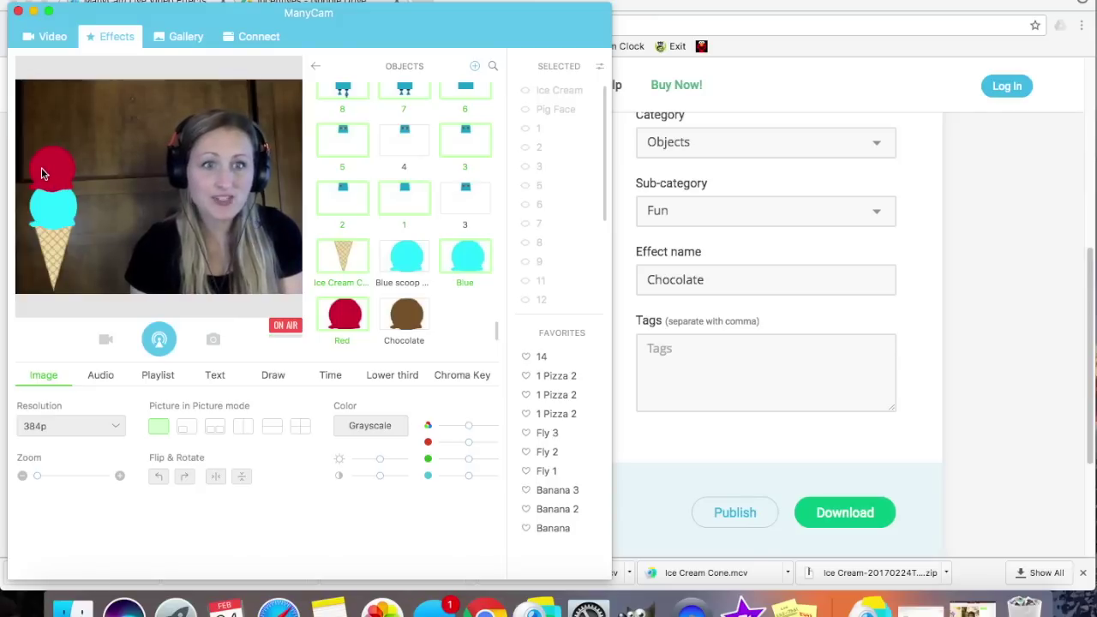
pyautogui.click(406, 317)
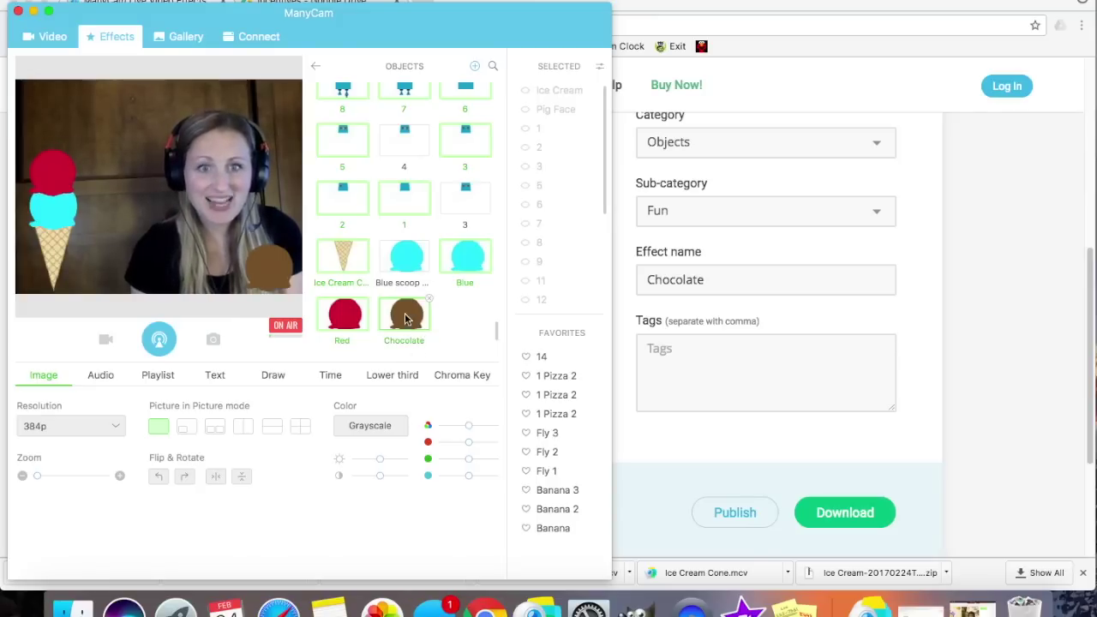
pyautogui.moveTo(224, 221); pyautogui.dragTo(33, 122)
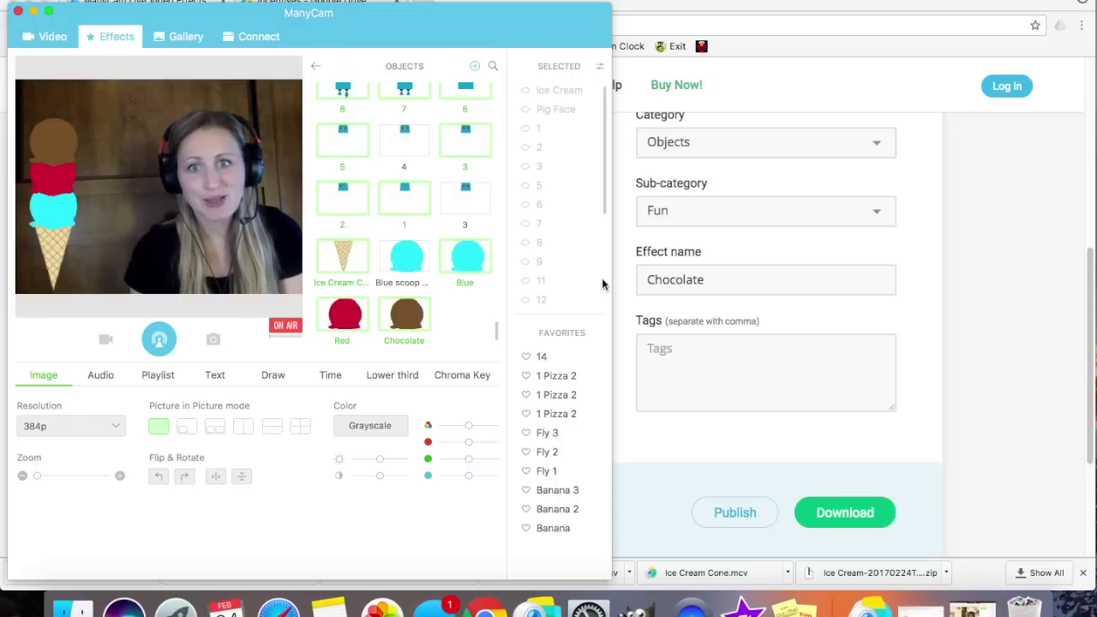
pyautogui.moveTo(606, 116); pyautogui.dragTo(620, 241)
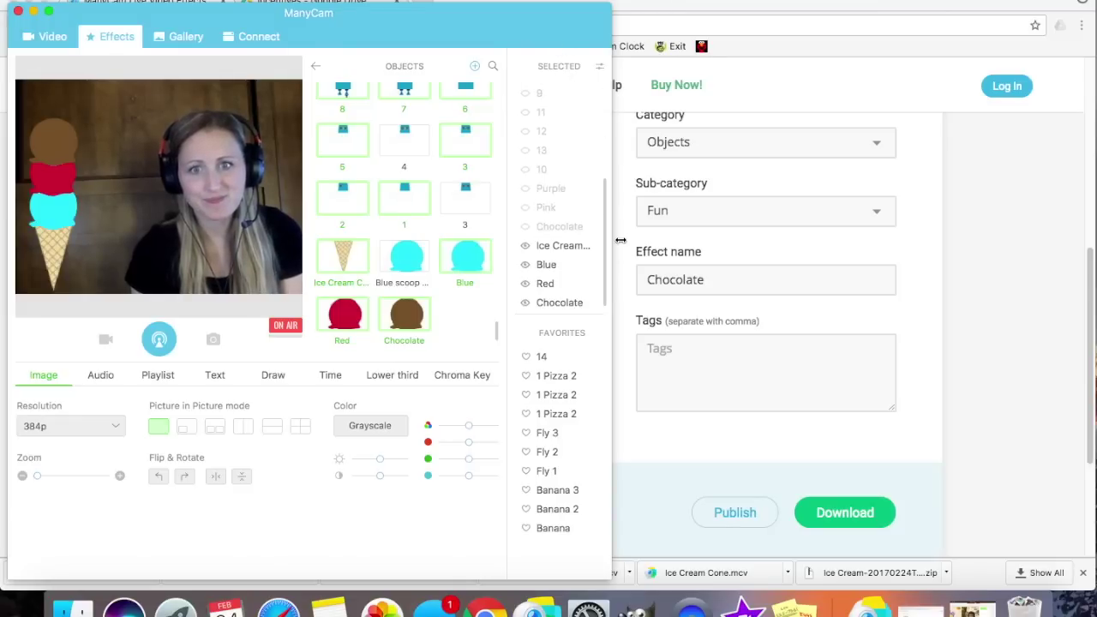
pyautogui.click(525, 304)
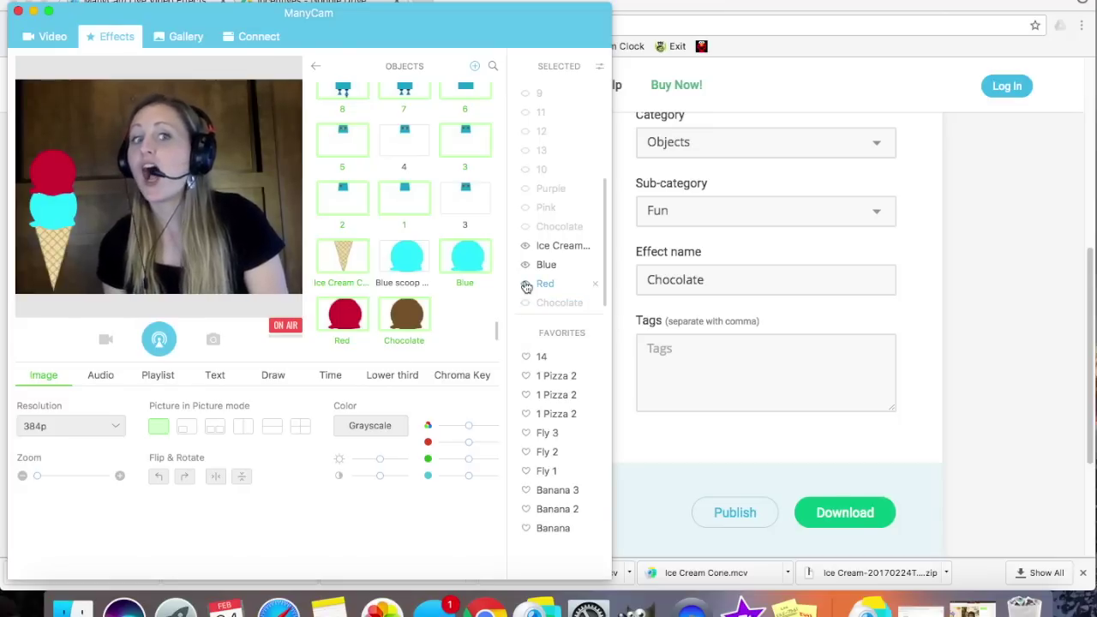
pyautogui.click(527, 285)
pyautogui.click(526, 267)
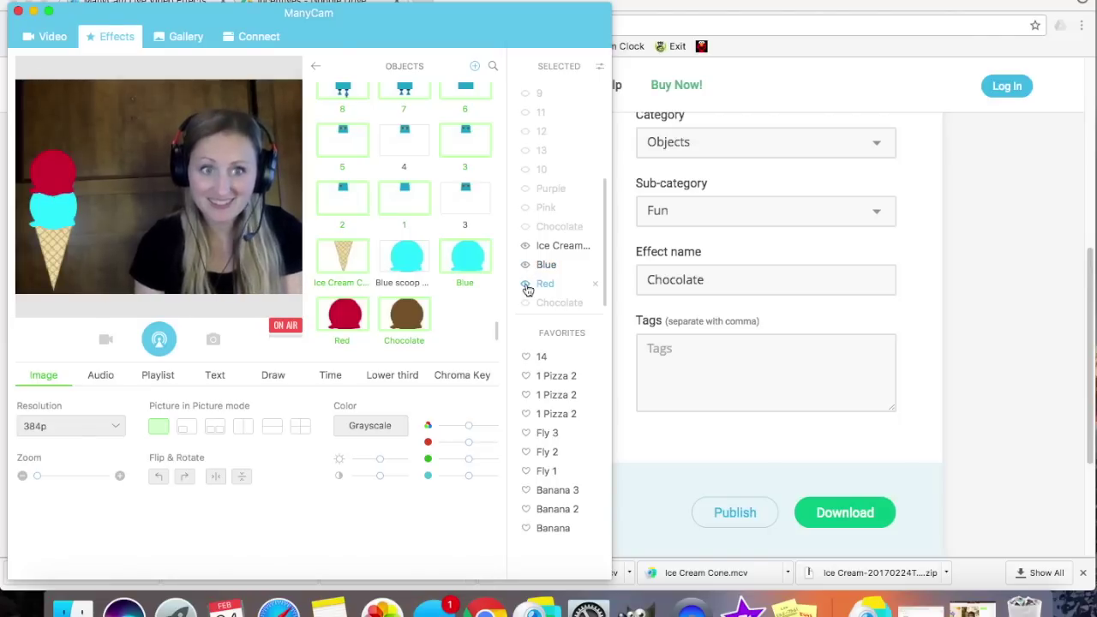
pyautogui.click(527, 304)
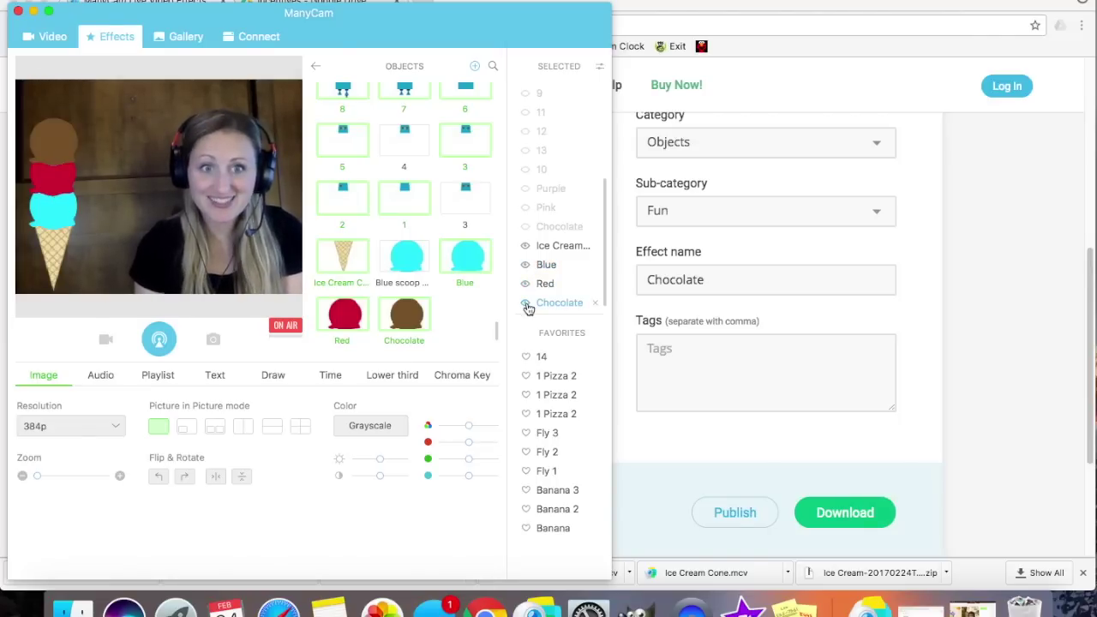